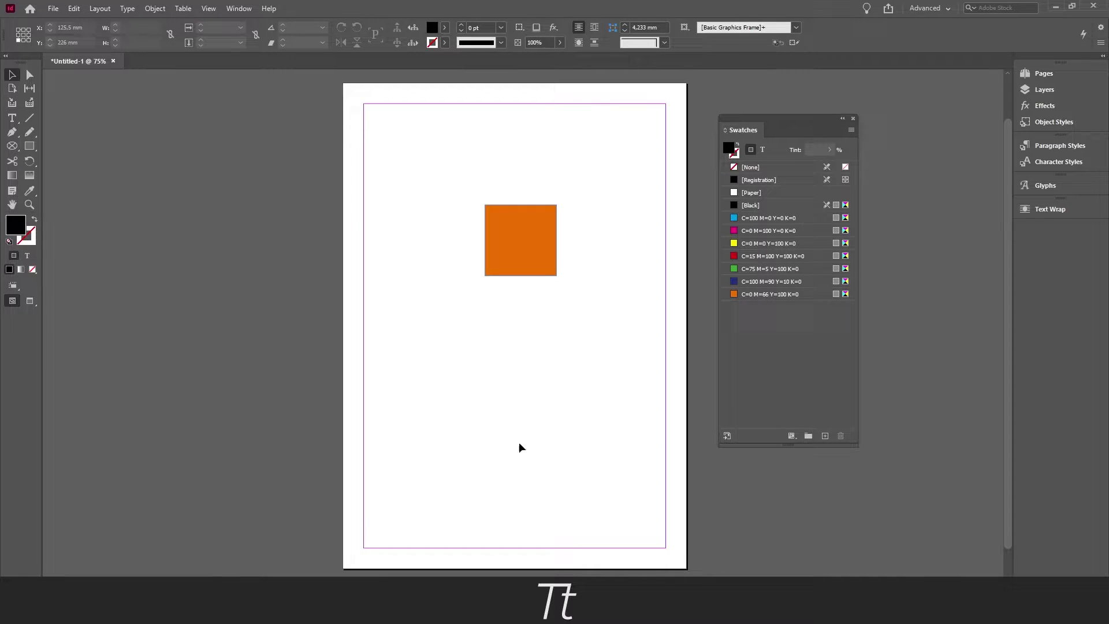
Step: Nudge the orange C=0 M=66 Y=100 K=0 square slightly up and right, then deselect it
{"action": "left_click", "coordinate": [510, 221]}
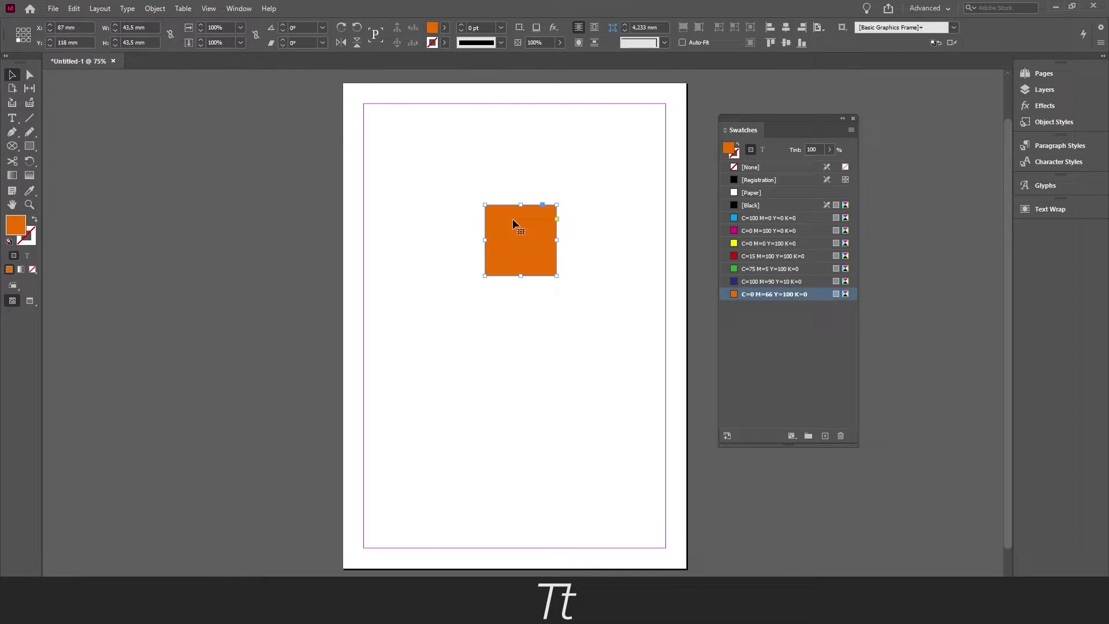
{"action": "left_click_drag", "start_coordinate": [506, 244], "coordinate": [511, 239]}
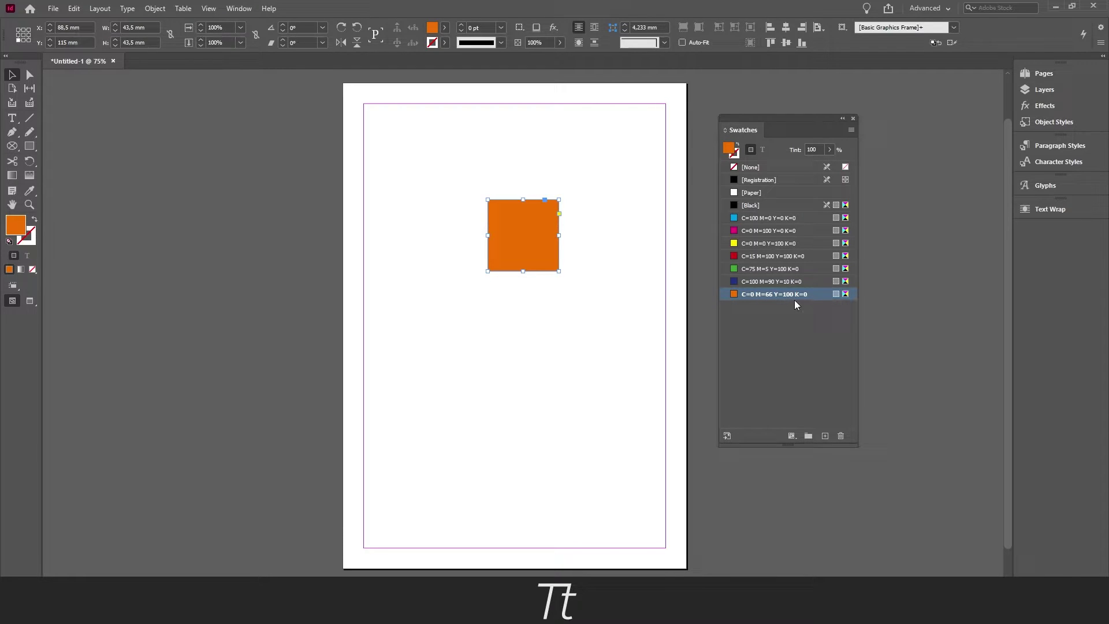
{"action": "left_click", "coordinate": [543, 302]}
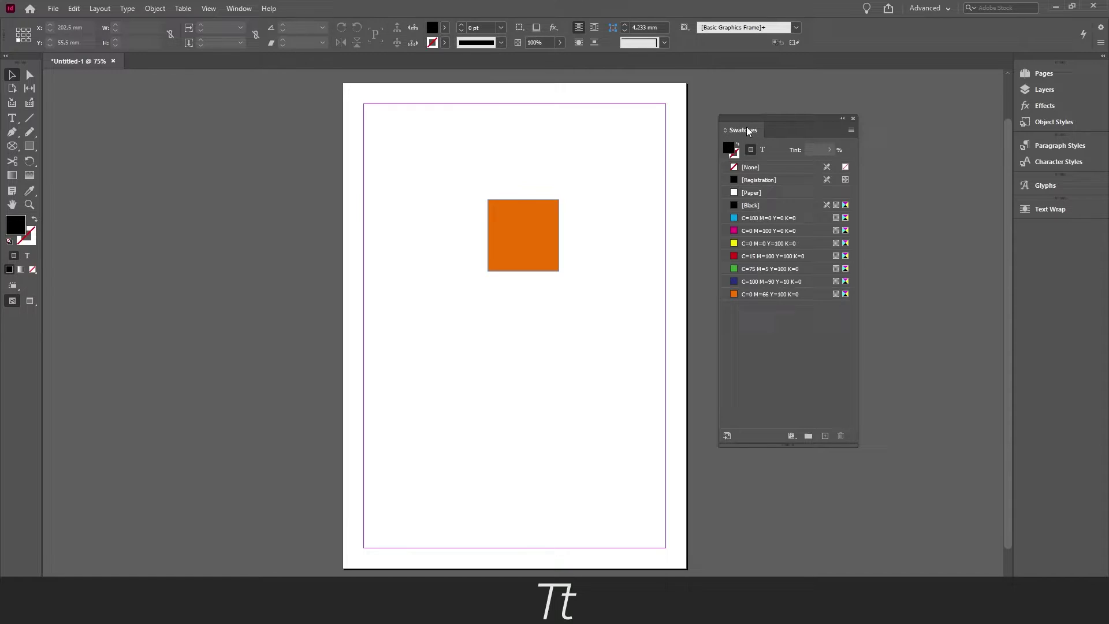
{"action": "left_click_drag", "start_coordinate": [767, 120], "coordinate": [767, 122]}
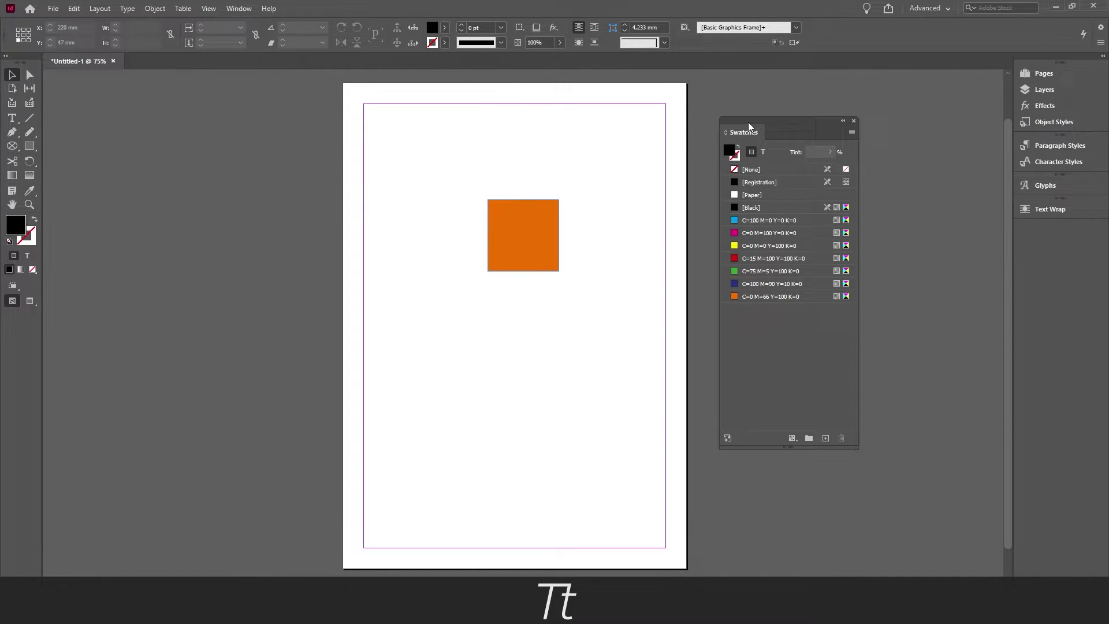
{"action": "left_click", "coordinate": [244, 13]}
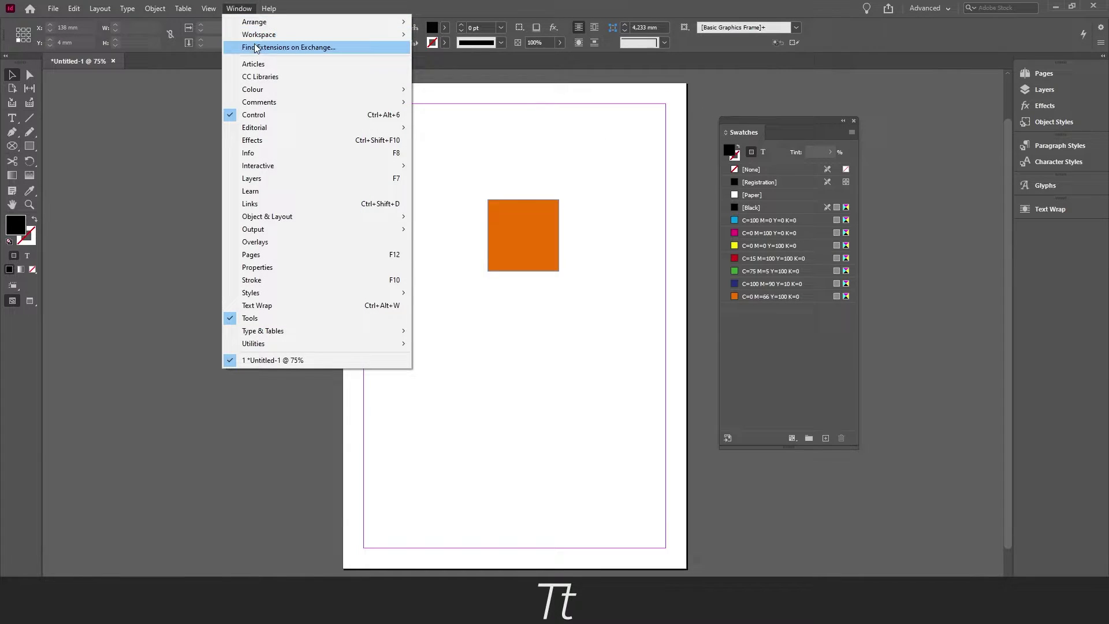
{"action": "mouse_move", "coordinate": [257, 96]}
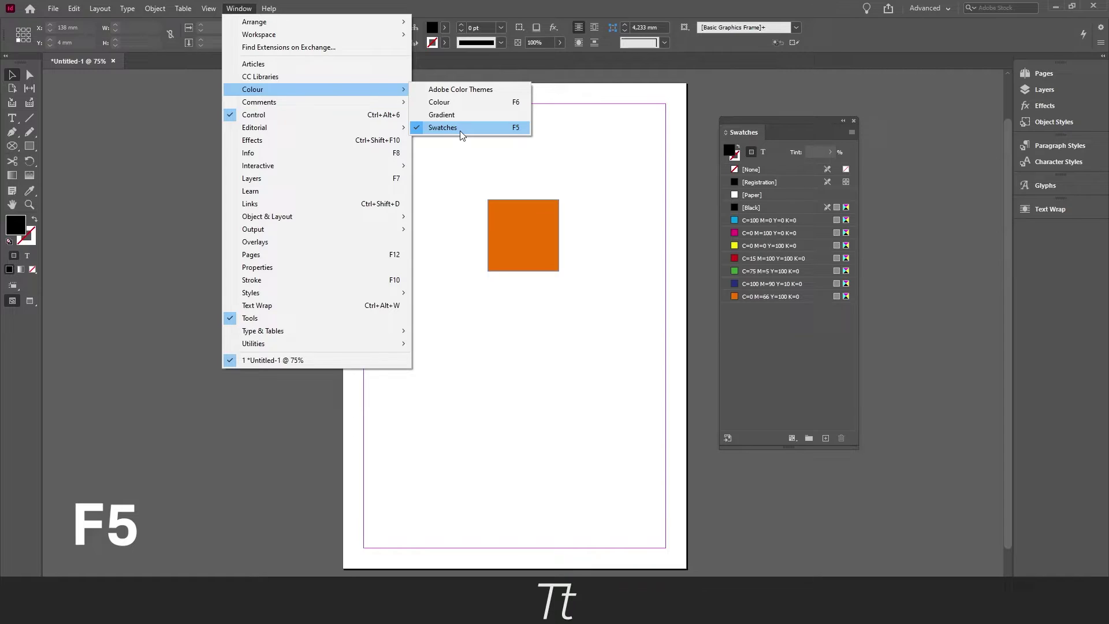
{"action": "left_click", "coordinate": [642, 143]}
Step: Delete the orange C=0 M=66 Y=100 K=0 swatch so the square turns black
{"action": "left_click_drag", "start_coordinate": [740, 120], "coordinate": [731, 125]}
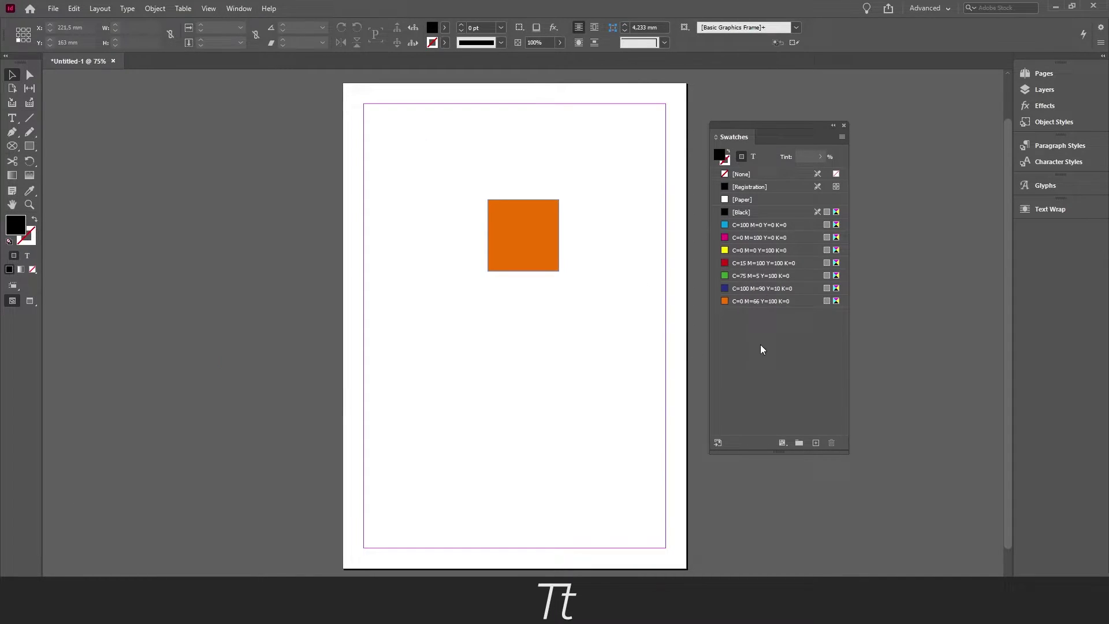
{"action": "left_click", "coordinate": [763, 301]}
{"action": "key", "text": "Delete"}
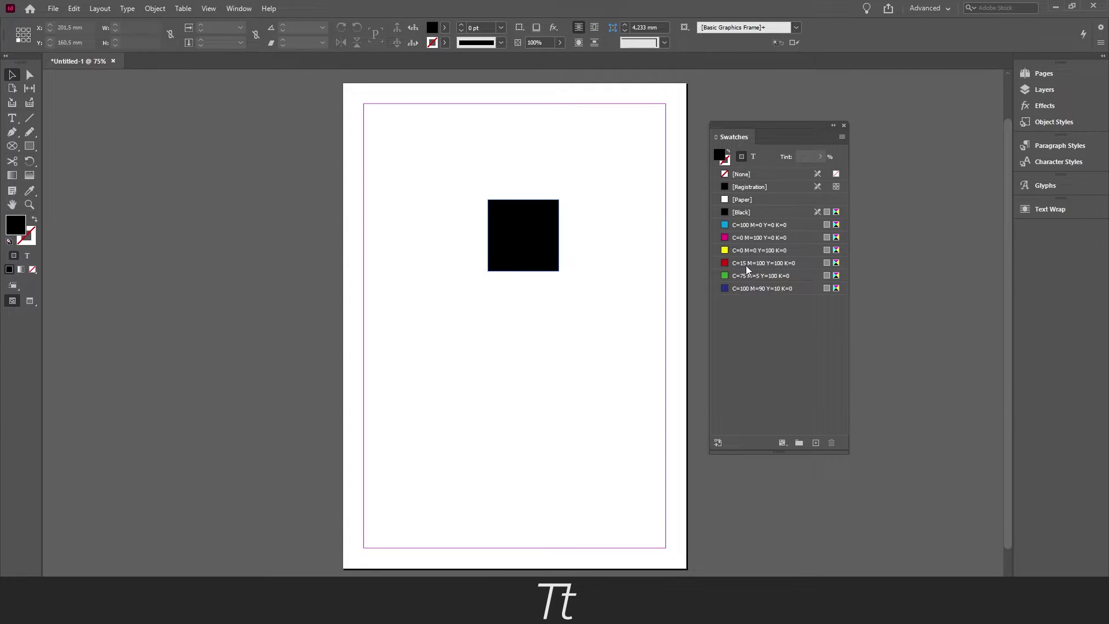
Step: Try several swatches as the default fill, ending with the default fill set to [None]
{"action": "left_click", "coordinate": [771, 224]}
{"action": "left_click", "coordinate": [763, 236]}
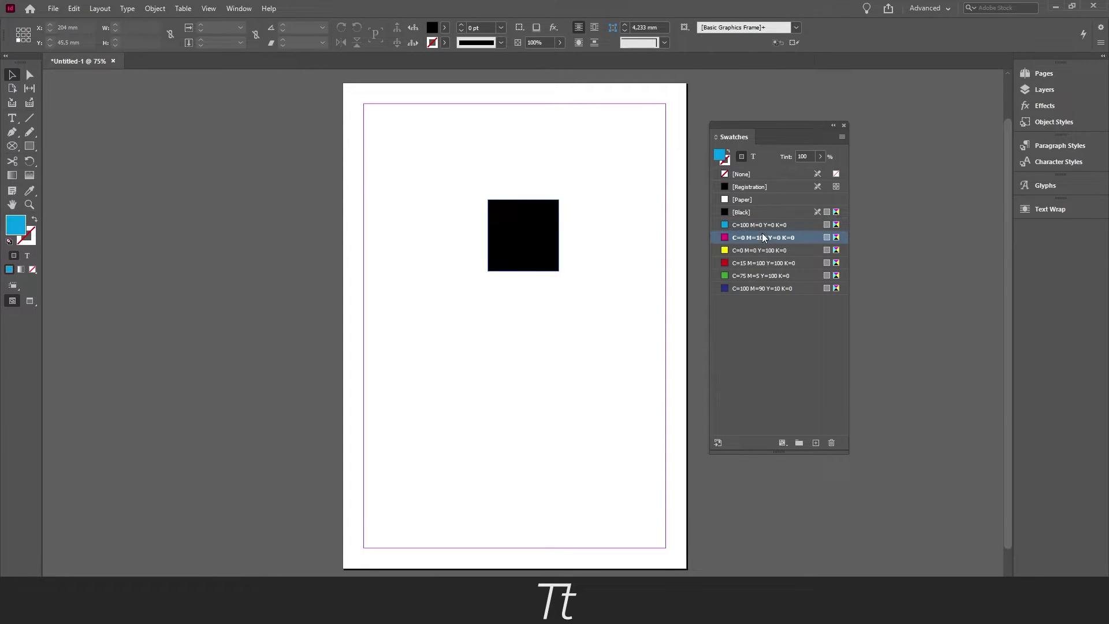
{"action": "left_click", "coordinate": [759, 250]}
{"action": "left_click", "coordinate": [756, 263]}
{"action": "left_click", "coordinate": [754, 276]}
{"action": "left_click", "coordinate": [753, 288]}
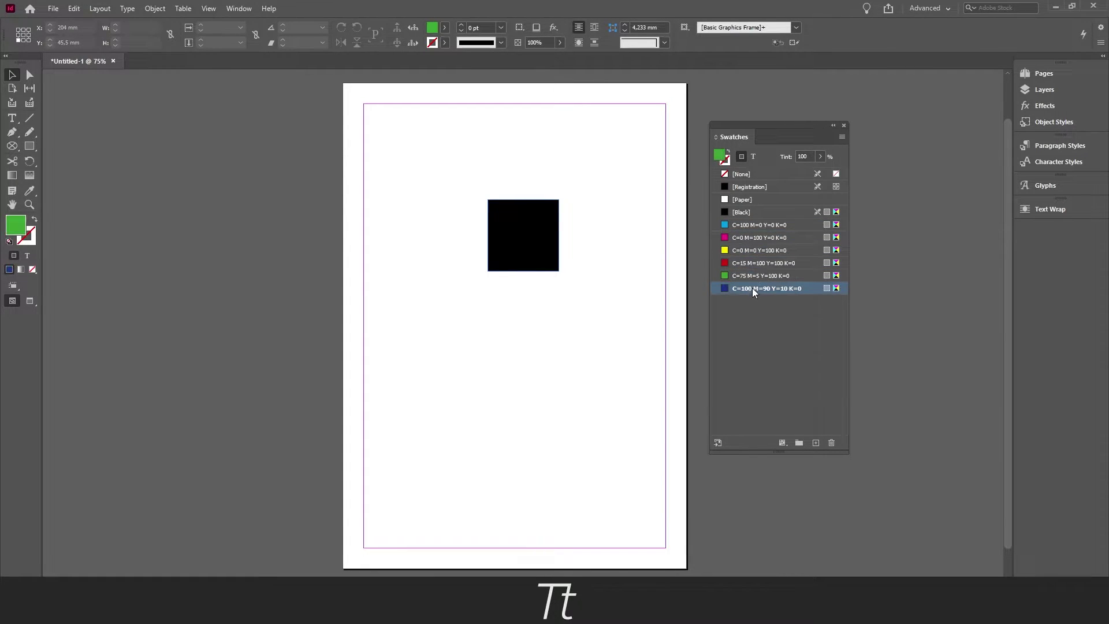
{"action": "left_click", "coordinate": [755, 238]}
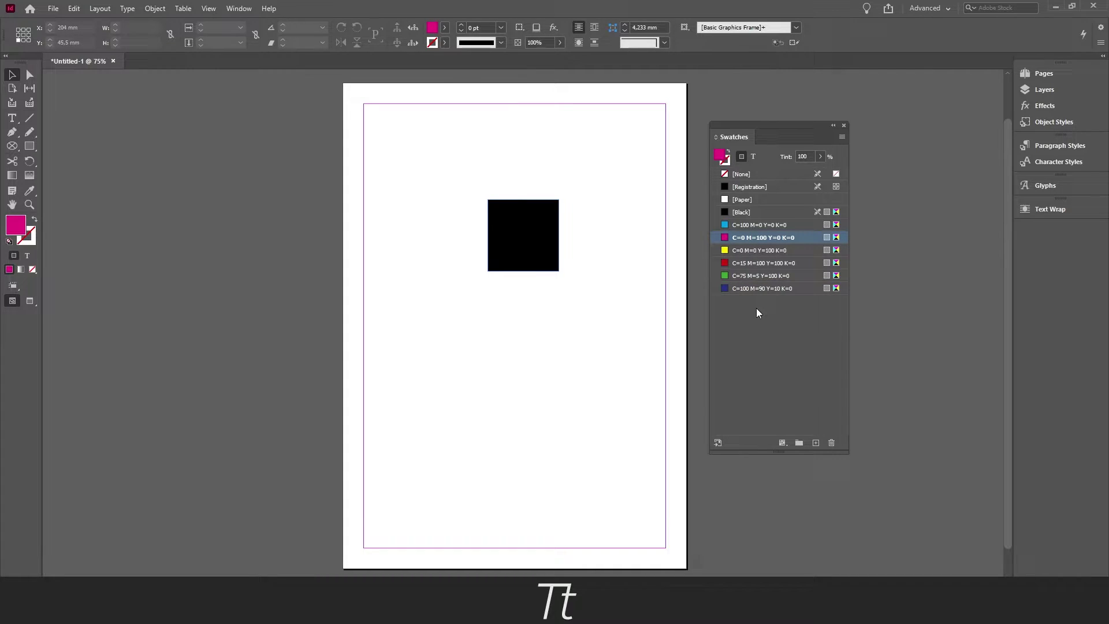
{"action": "left_click", "coordinate": [743, 174]}
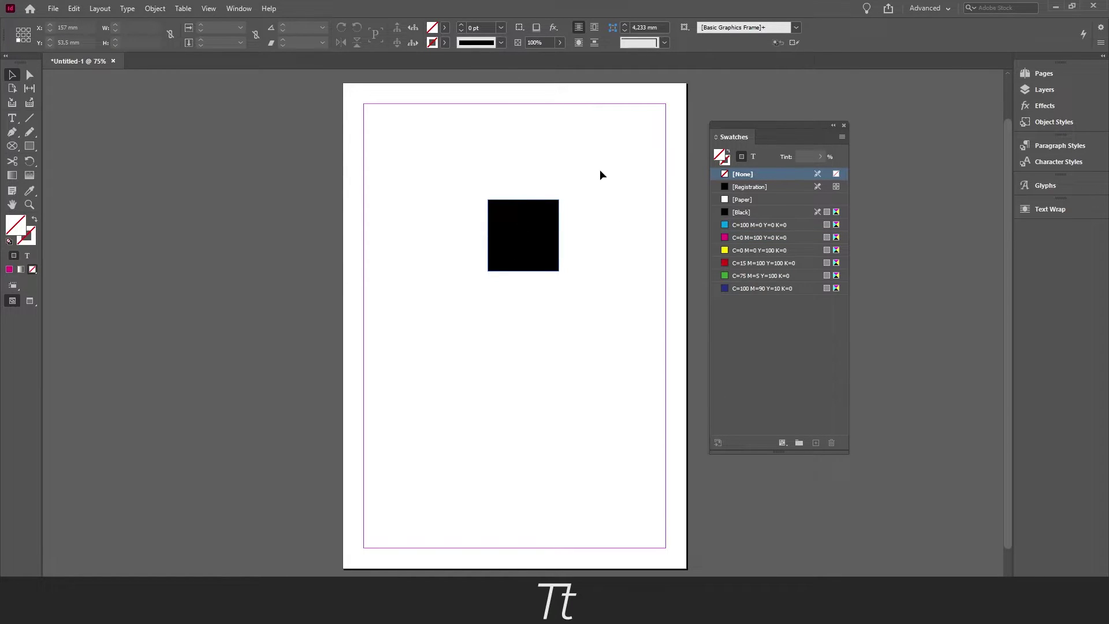
Step: Nudge the black square slightly up and to the left, then deselect it
{"action": "left_click", "coordinate": [537, 226]}
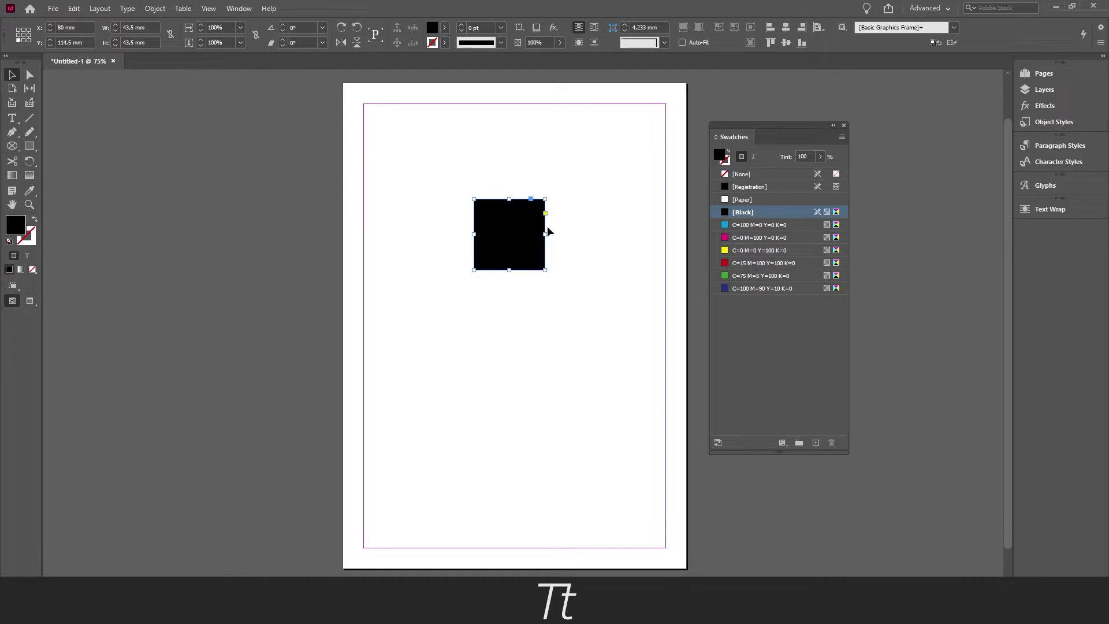
{"action": "left_click_drag", "start_coordinate": [538, 228], "coordinate": [535, 225]}
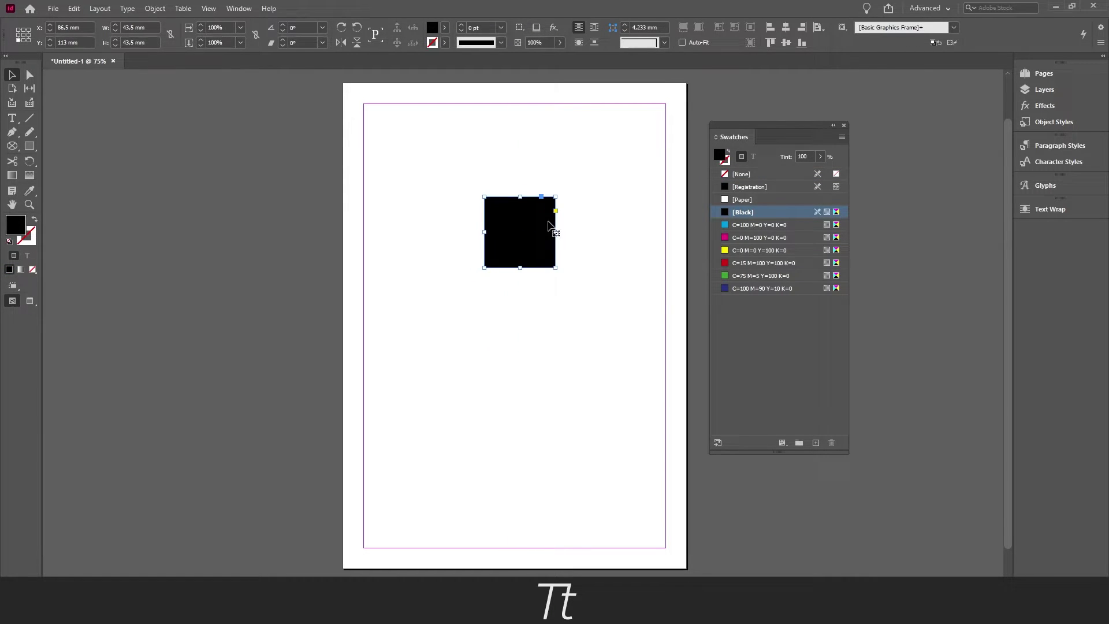
{"action": "left_click", "coordinate": [471, 212]}
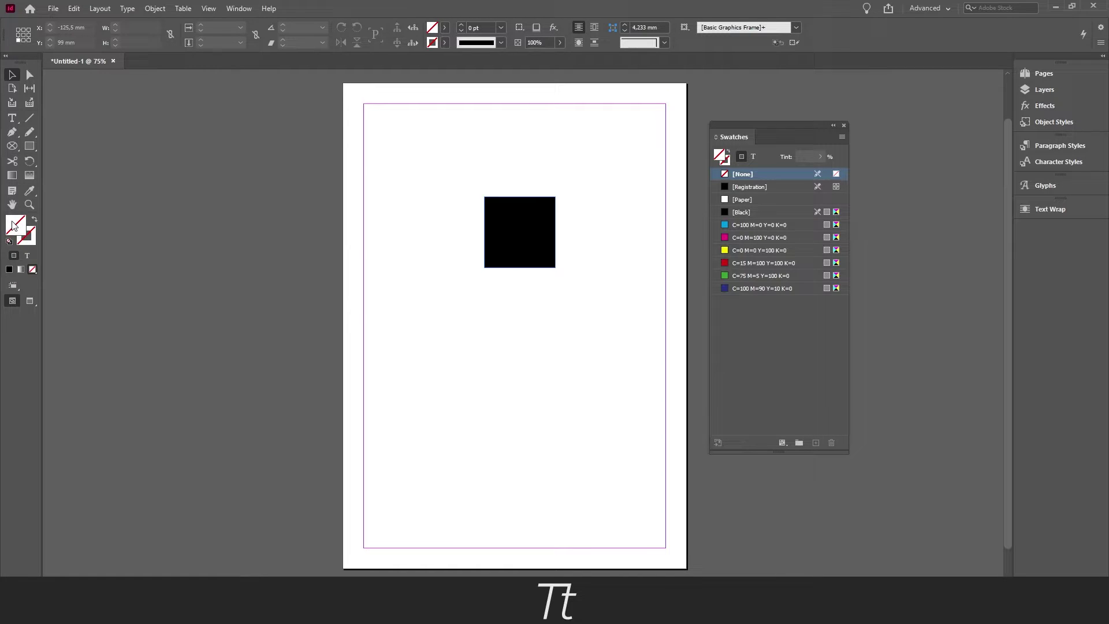
Step: Open and cancel the fill Colour Picker, then marquee-select the black square
{"action": "double_click", "coordinate": [19, 230]}
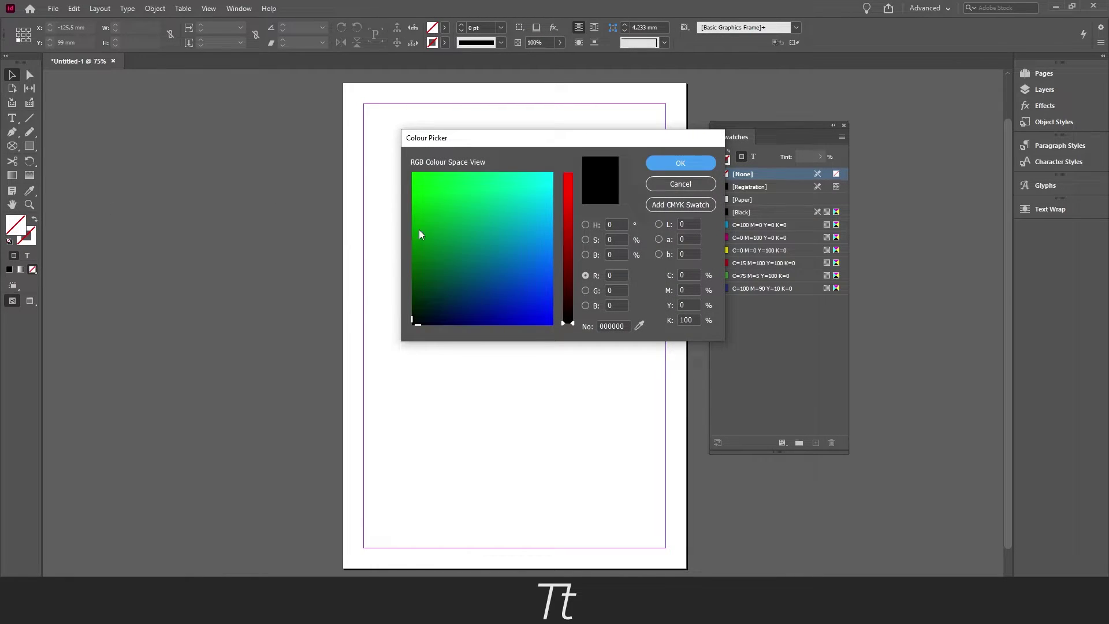
{"action": "left_click", "coordinate": [674, 190]}
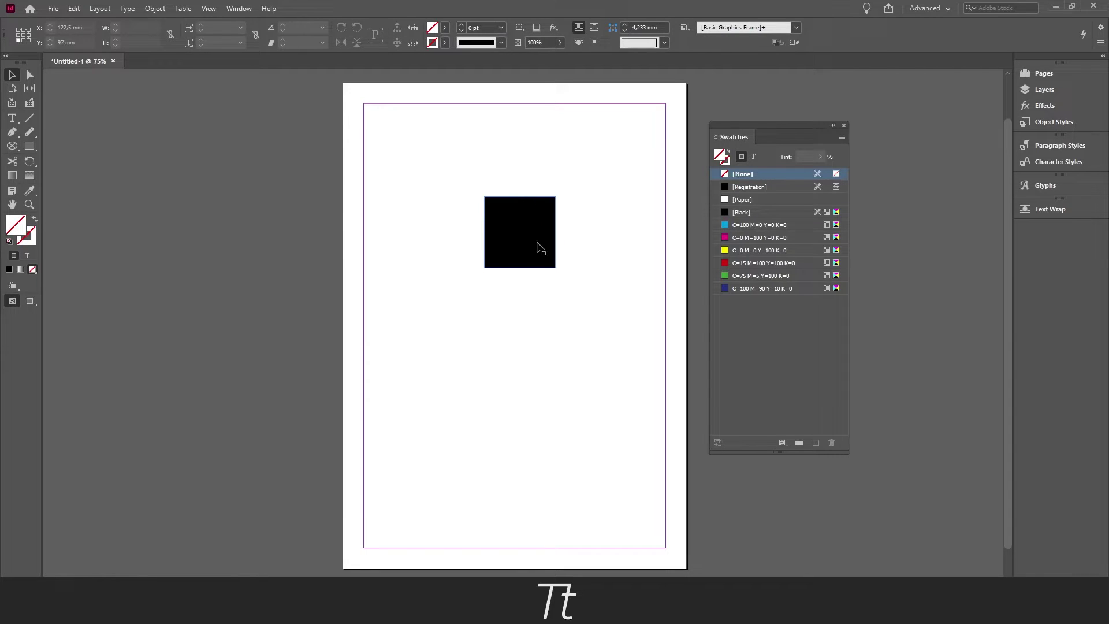
{"action": "left_click_drag", "start_coordinate": [445, 145], "coordinate": [592, 291]}
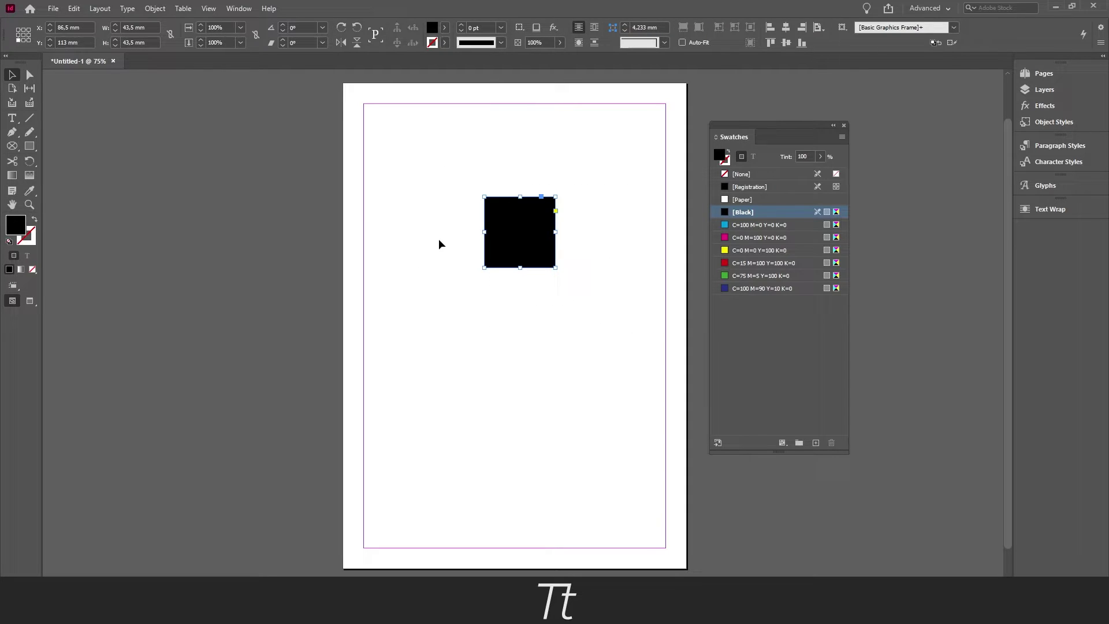
Step: In the fill Colour Picker's hue mode, pick orange R214 G138 B18 (H37 S92 B84)
{"action": "double_click", "coordinate": [16, 228]}
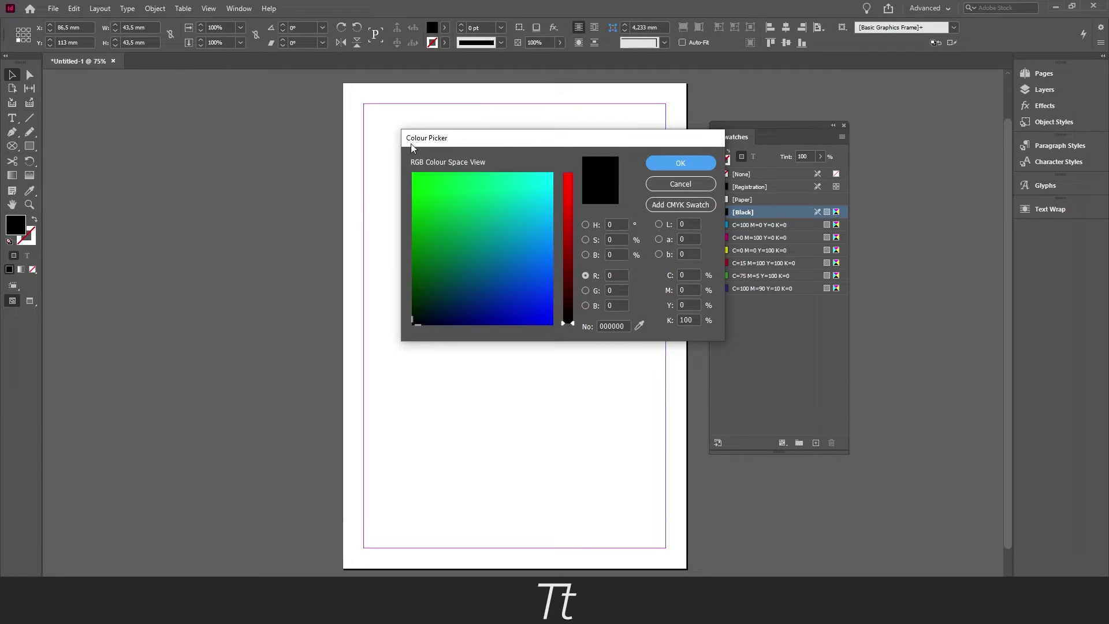
{"action": "left_click", "coordinate": [586, 225]}
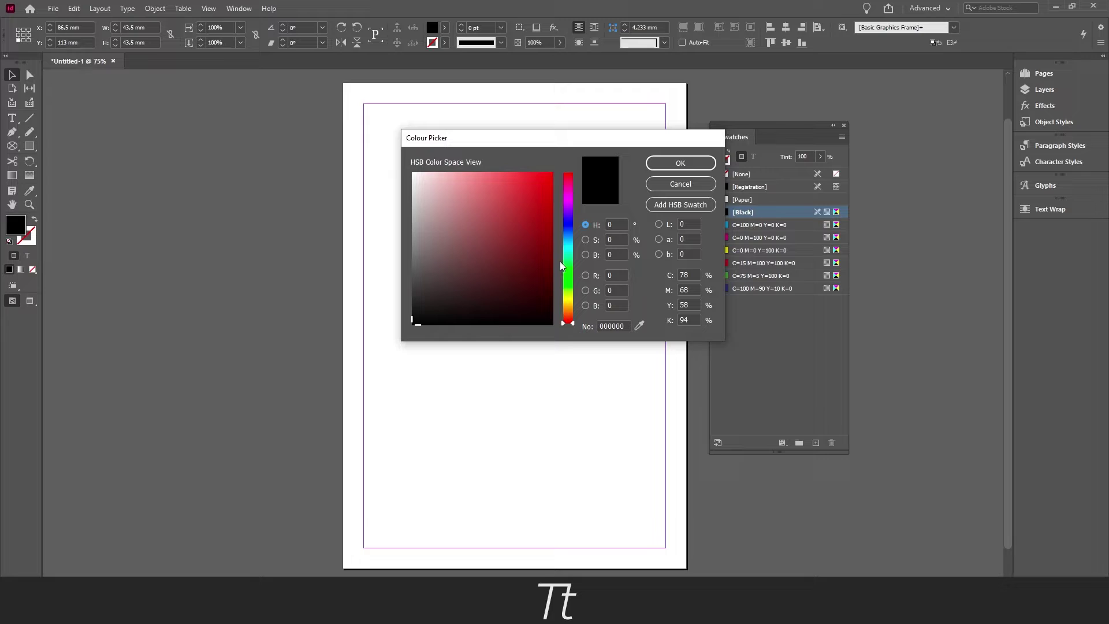
{"action": "left_click", "coordinate": [542, 199]}
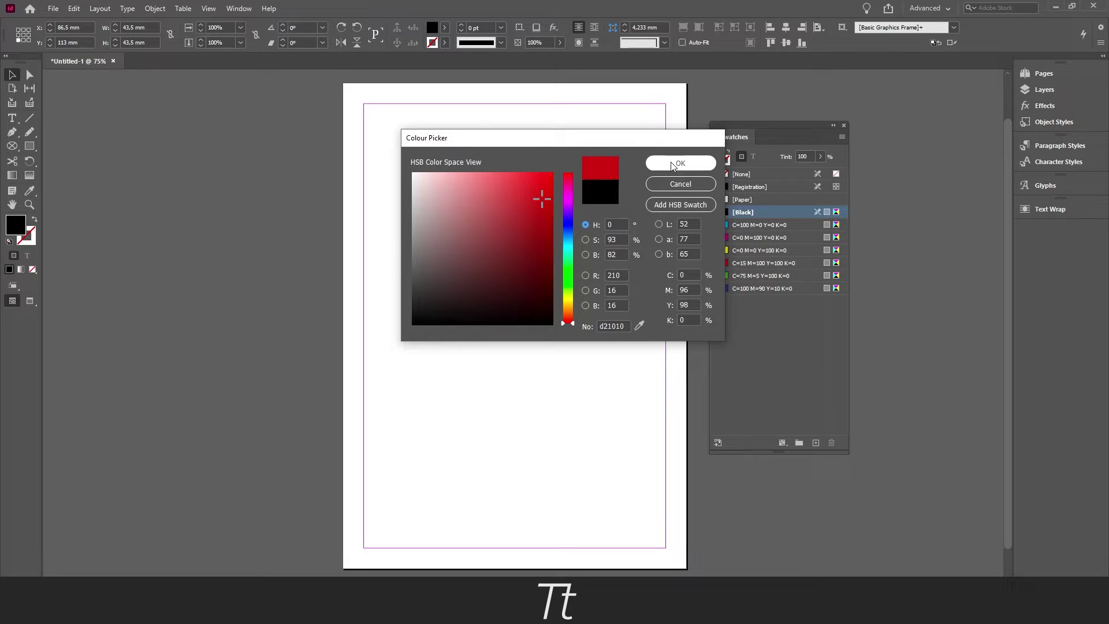
{"action": "left_click_drag", "start_coordinate": [562, 281], "coordinate": [567, 308]}
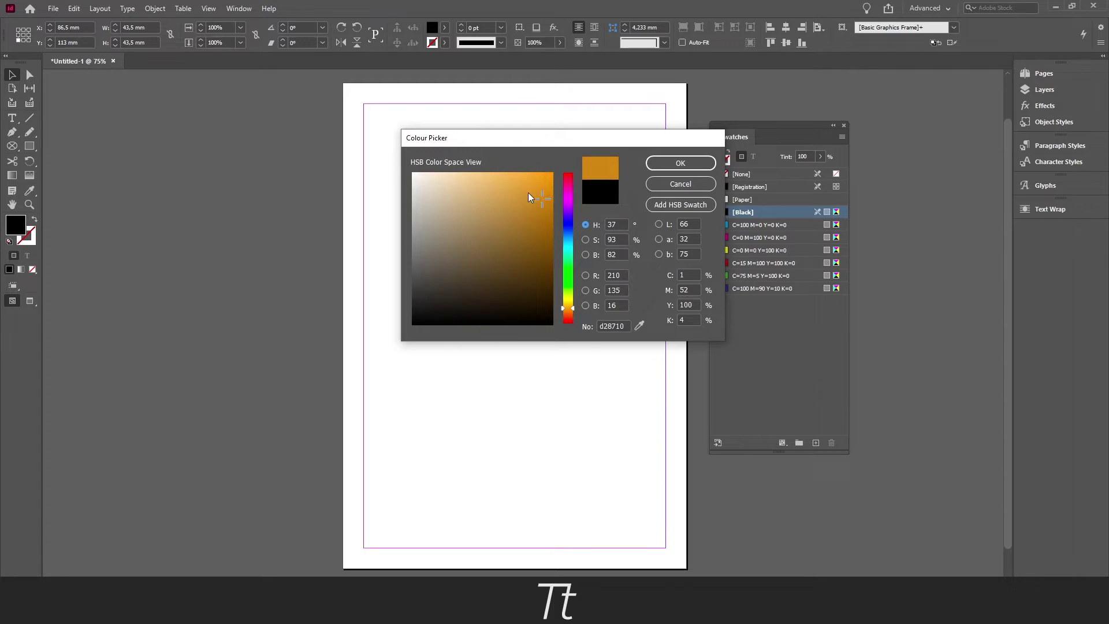
{"action": "left_click", "coordinate": [541, 198]}
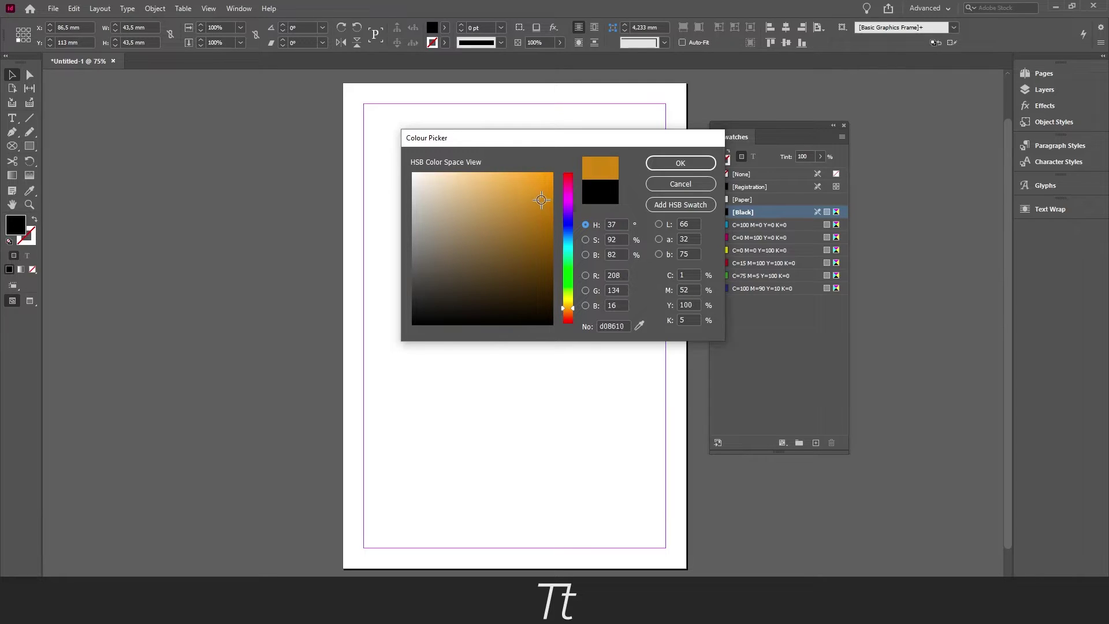
Step: Apply the orange R214 G138 B18 fill to the square and open the Swatches panel menu
{"action": "left_click", "coordinate": [679, 167]}
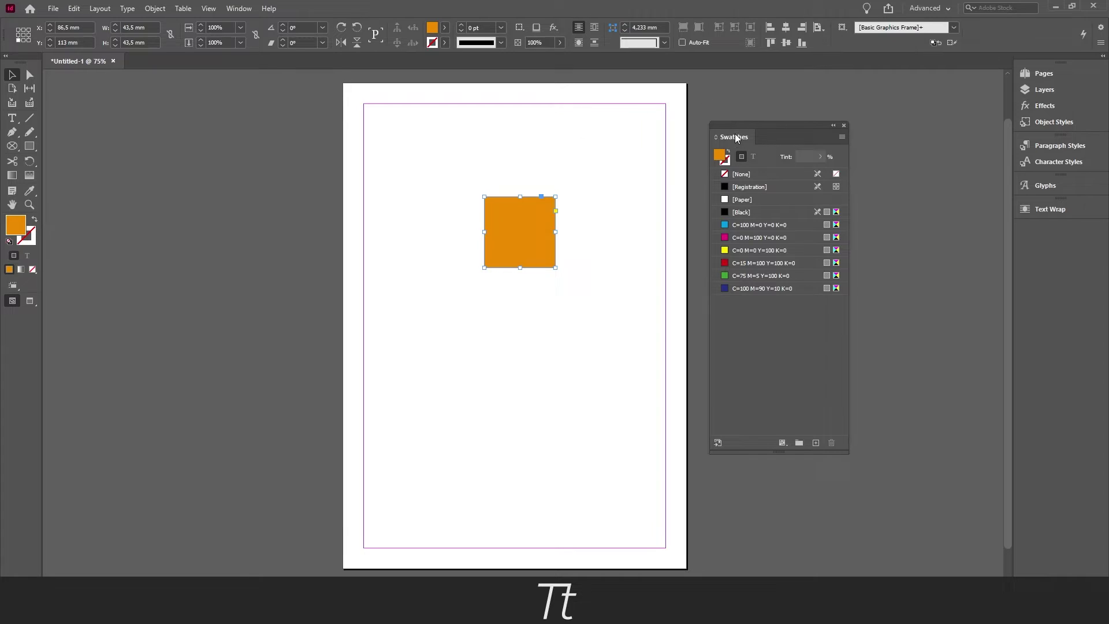
{"action": "left_click_drag", "start_coordinate": [751, 123], "coordinate": [747, 121]}
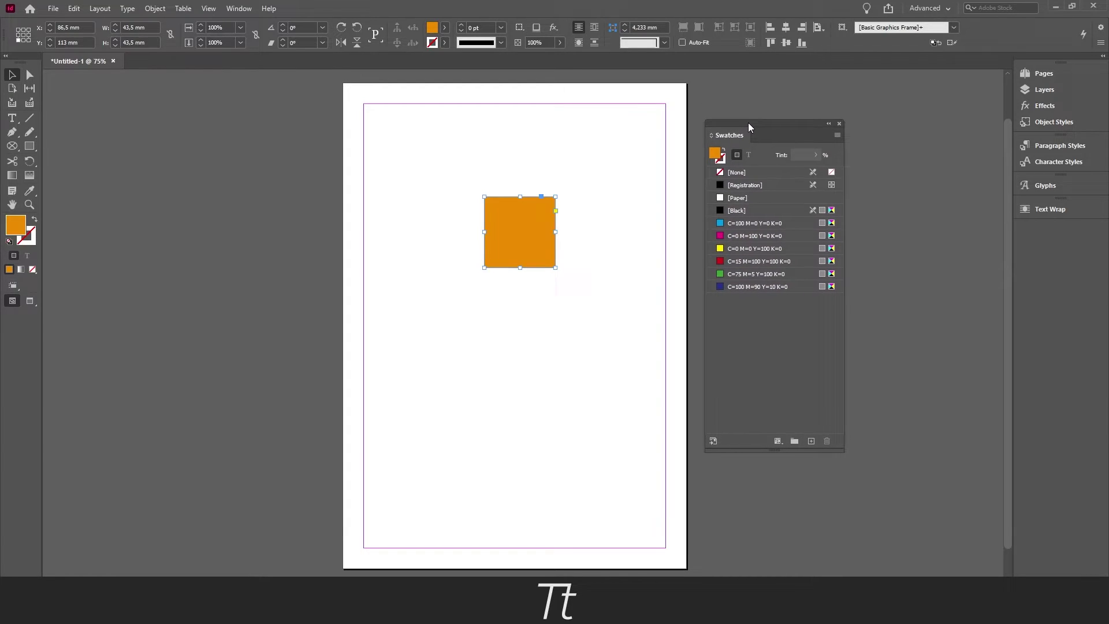
{"action": "left_click", "coordinate": [838, 136]}
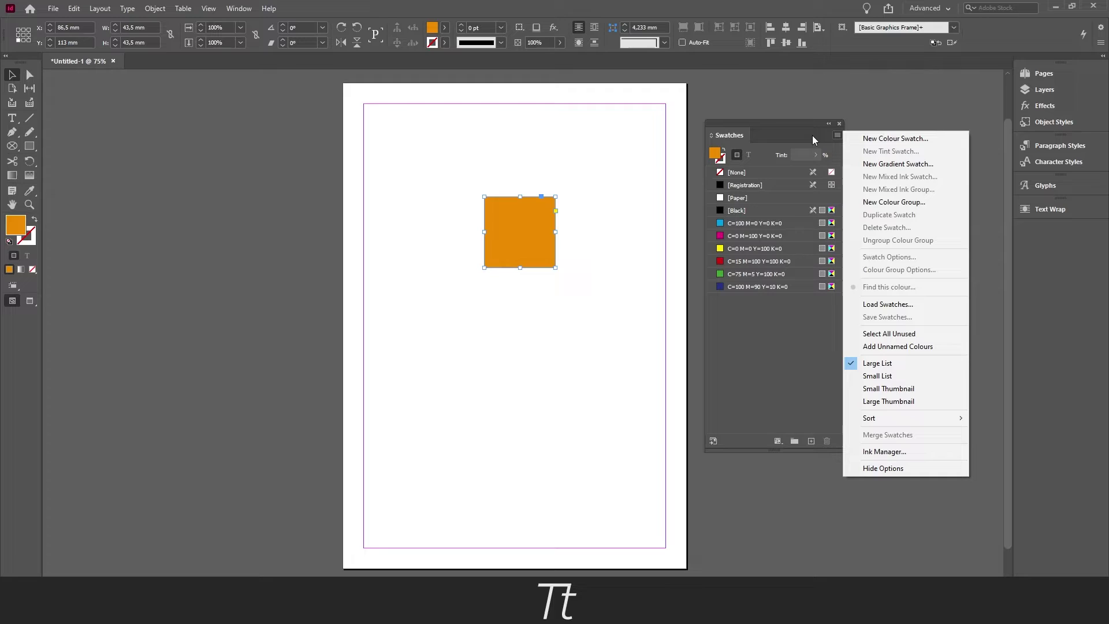
Step: Add the square's orange as a CMYK swatch, C=1 M=51 Y=100 K=2, via New Colour Swatch
{"action": "left_click", "coordinate": [919, 140]}
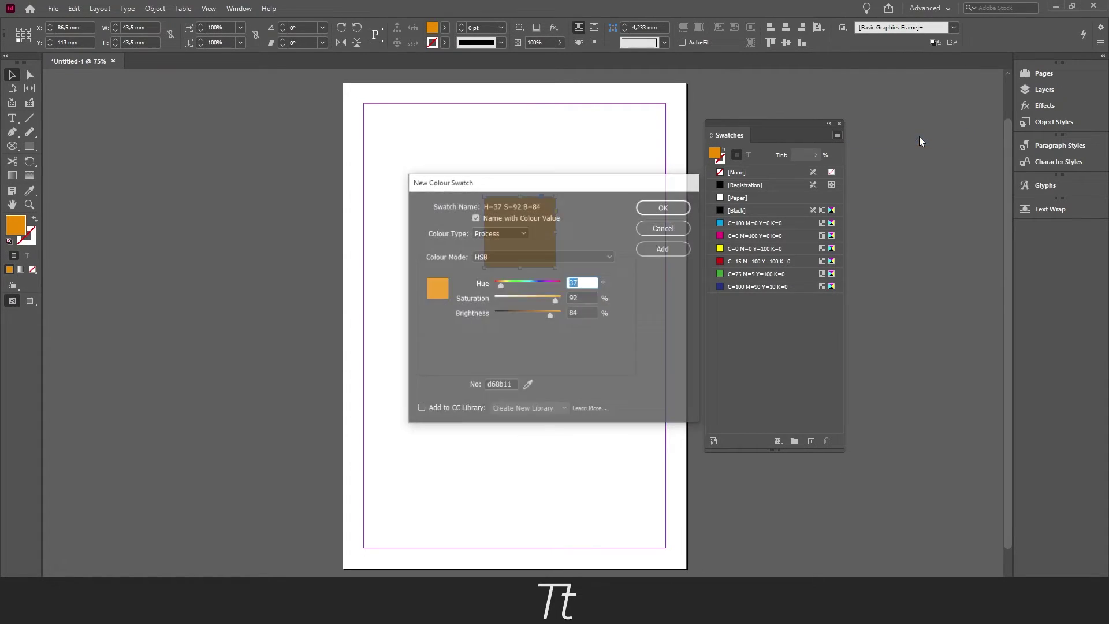
{"action": "left_click_drag", "start_coordinate": [581, 183], "coordinate": [587, 170]}
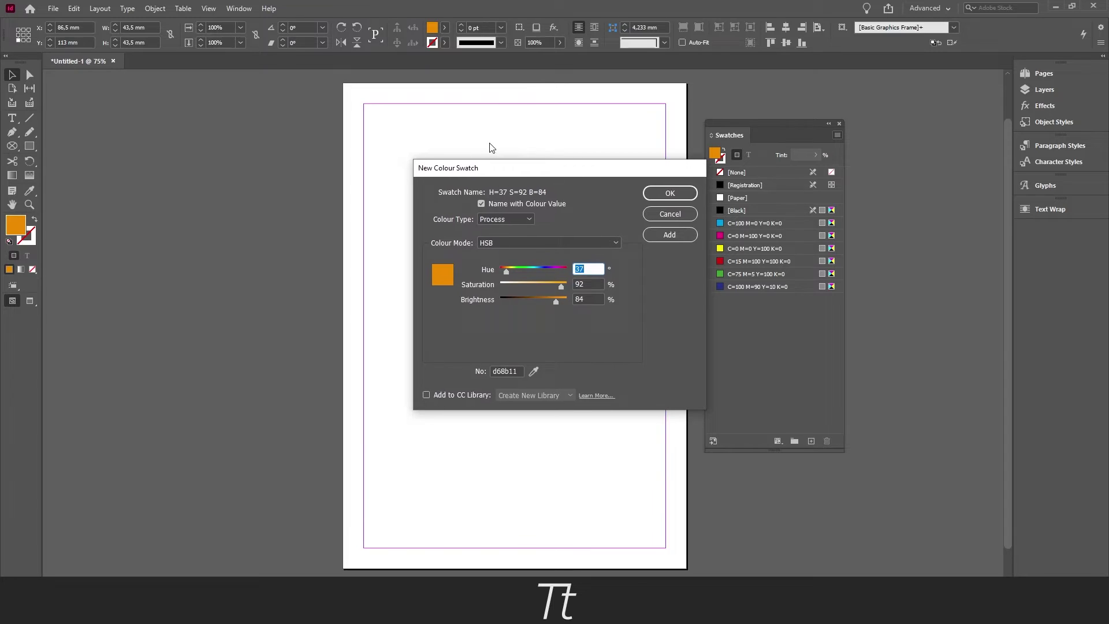
{"action": "left_click", "coordinate": [449, 243]}
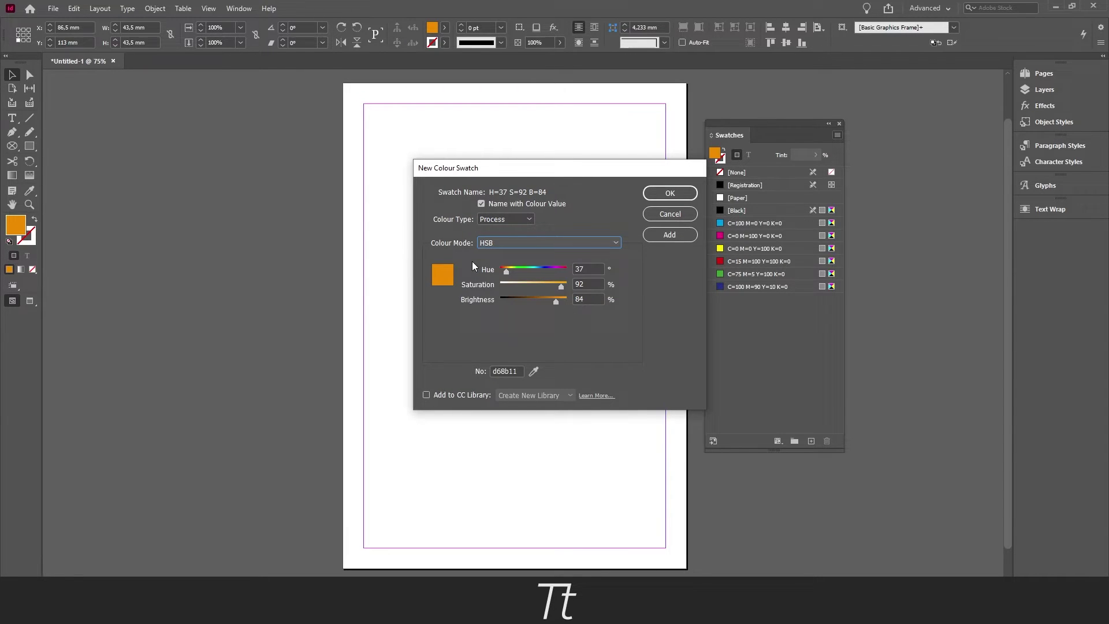
{"action": "left_click", "coordinate": [494, 243]}
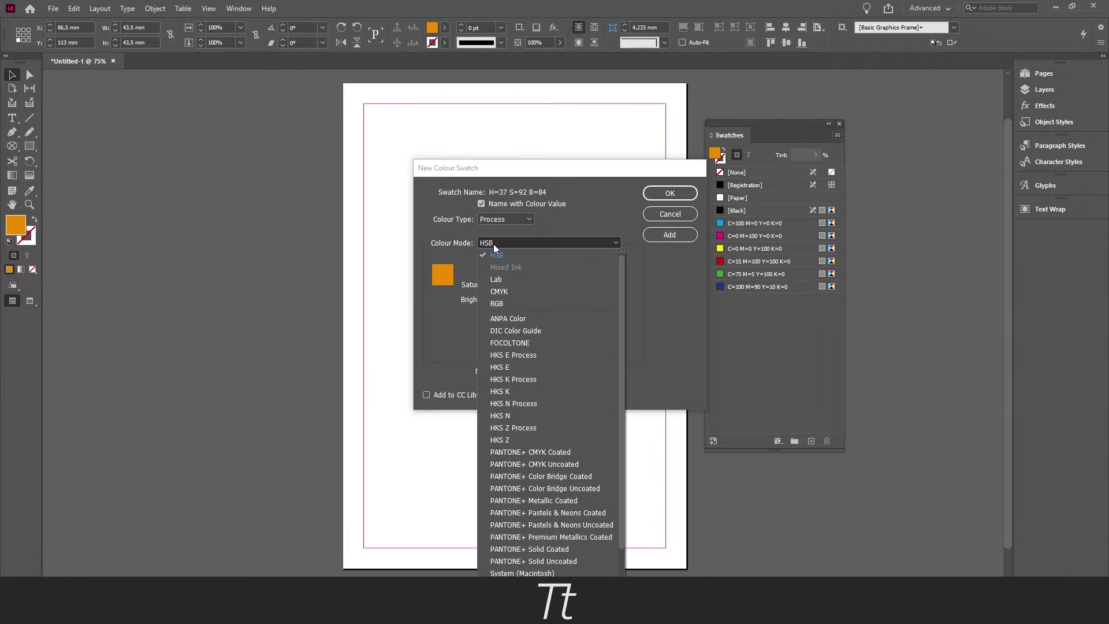
{"action": "left_click", "coordinate": [514, 293]}
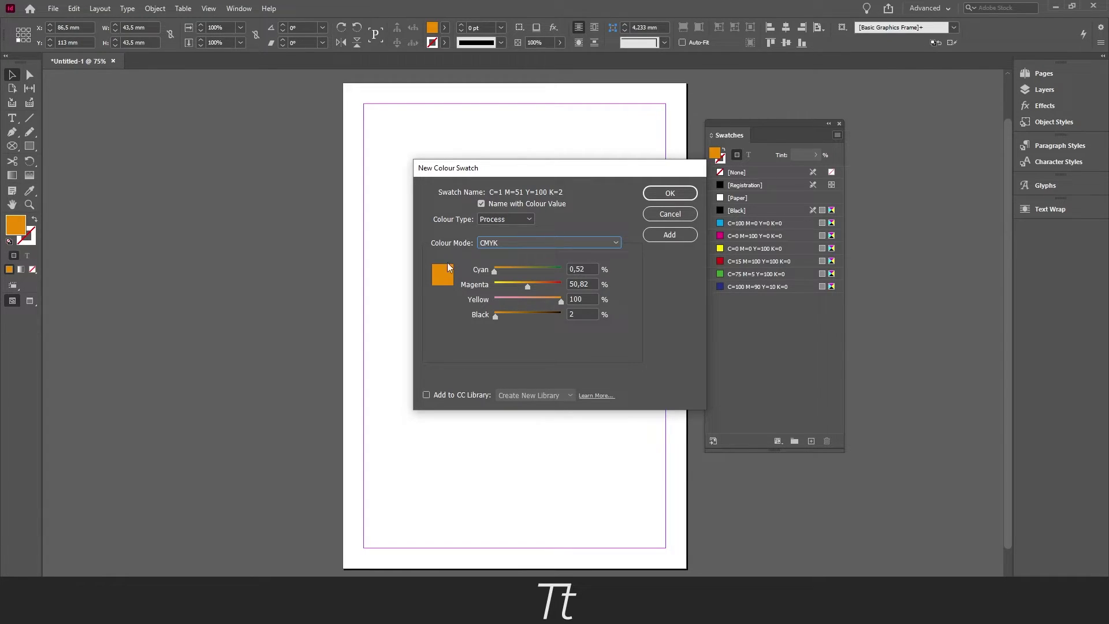
{"action": "left_click", "coordinate": [672, 235]}
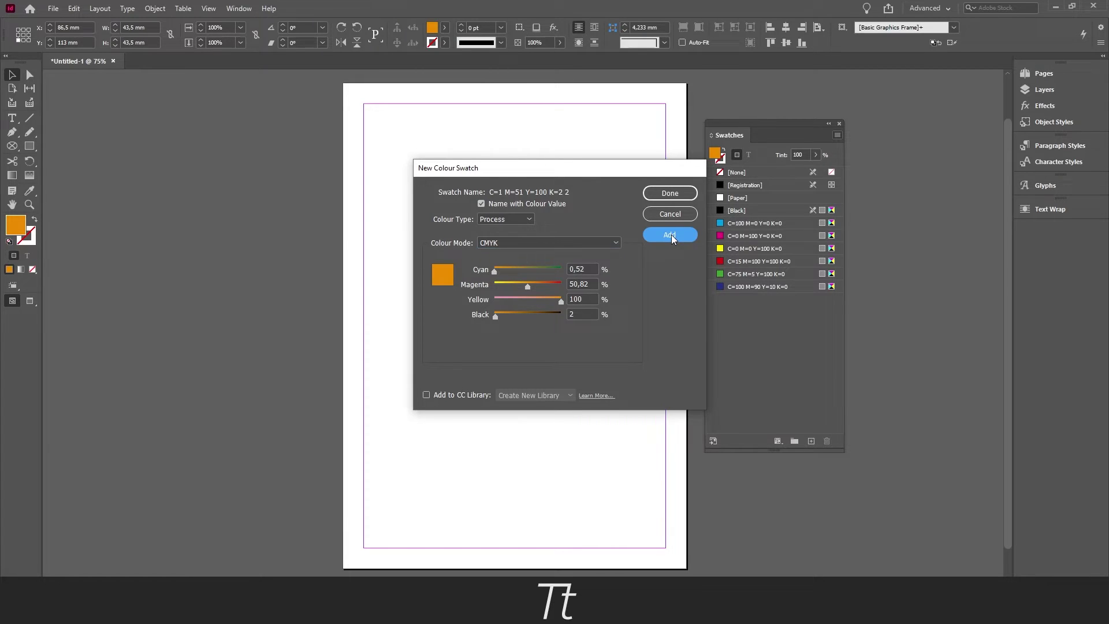
{"action": "left_click", "coordinate": [669, 195]}
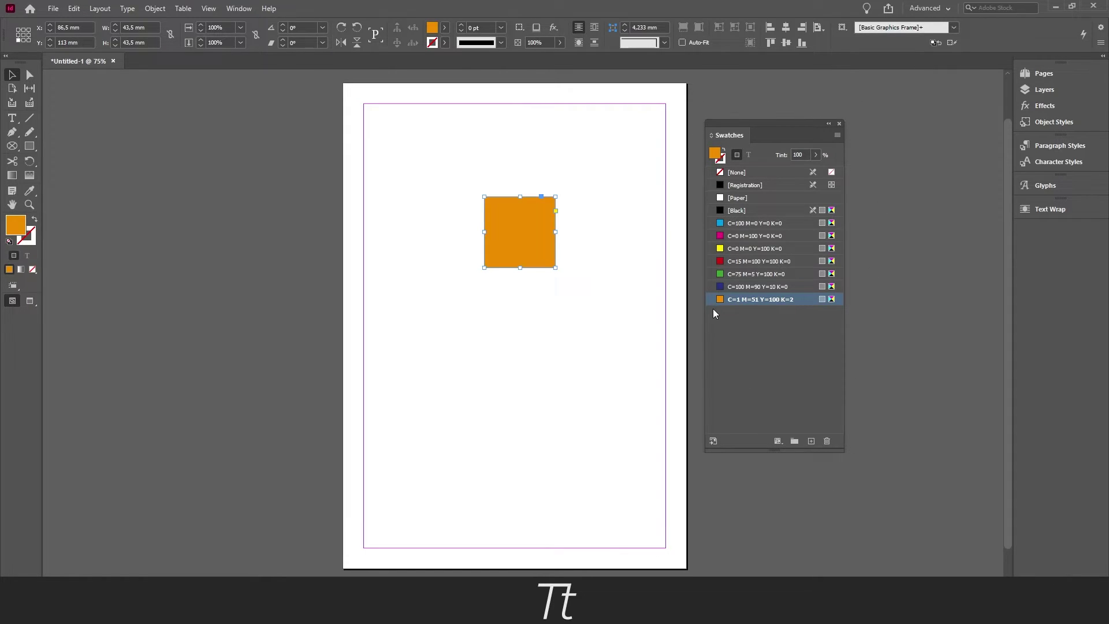
Step: Draw an ellipse-tool circle at the page's top-left and fill it with the C=1 M=51 Y=100 K=2 swatch
{"action": "left_click", "coordinate": [757, 291]}
{"action": "left_click", "coordinate": [757, 301]}
{"action": "left_click", "coordinate": [28, 149]}
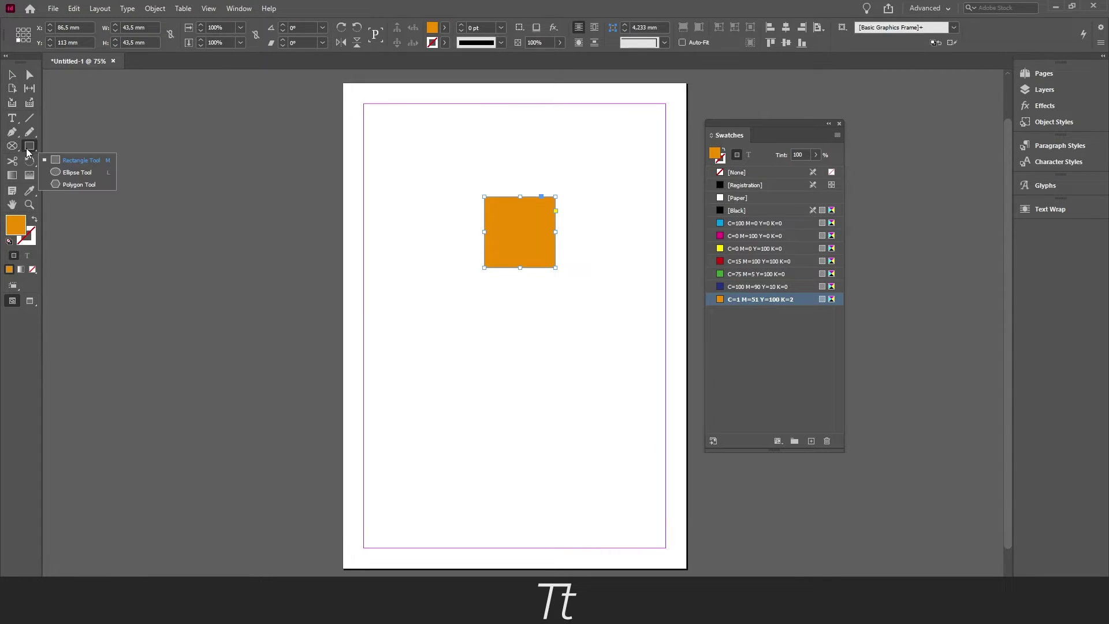
{"action": "left_click", "coordinate": [73, 172]}
{"action": "left_click_drag", "start_coordinate": [401, 160], "coordinate": [439, 123]}
{"action": "key", "text": "v"}
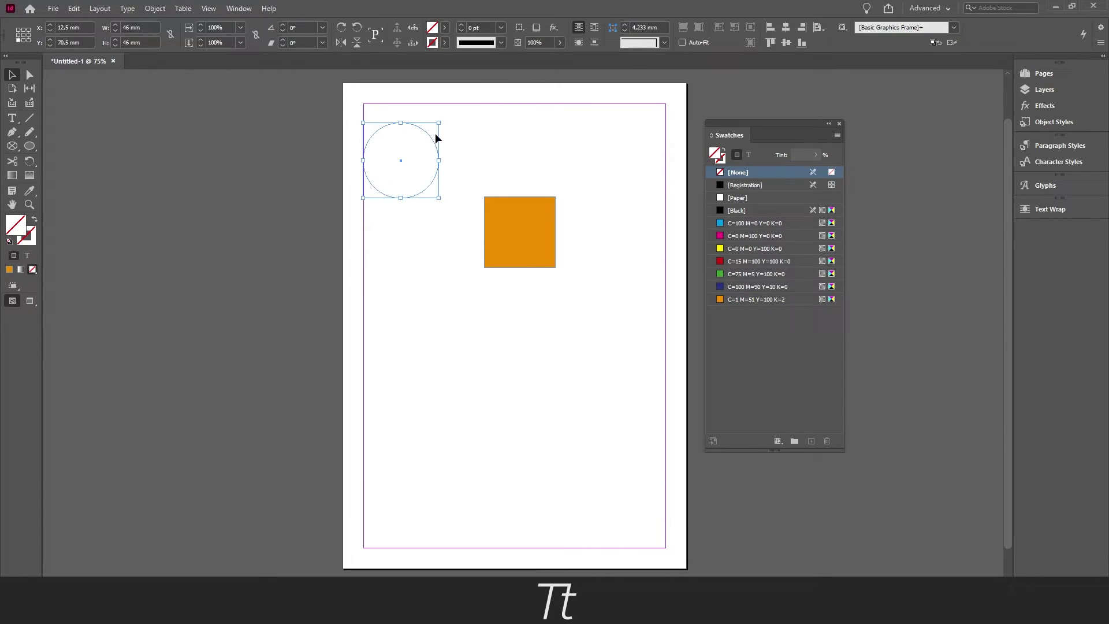
{"action": "left_click", "coordinate": [744, 298]}
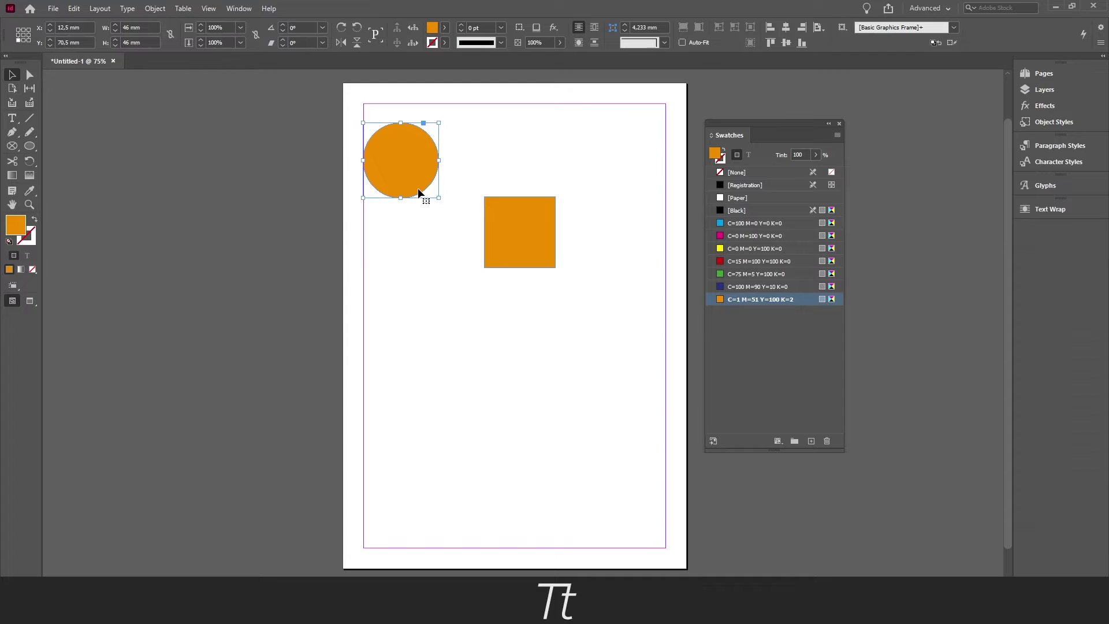
{"action": "left_click", "coordinate": [512, 169]}
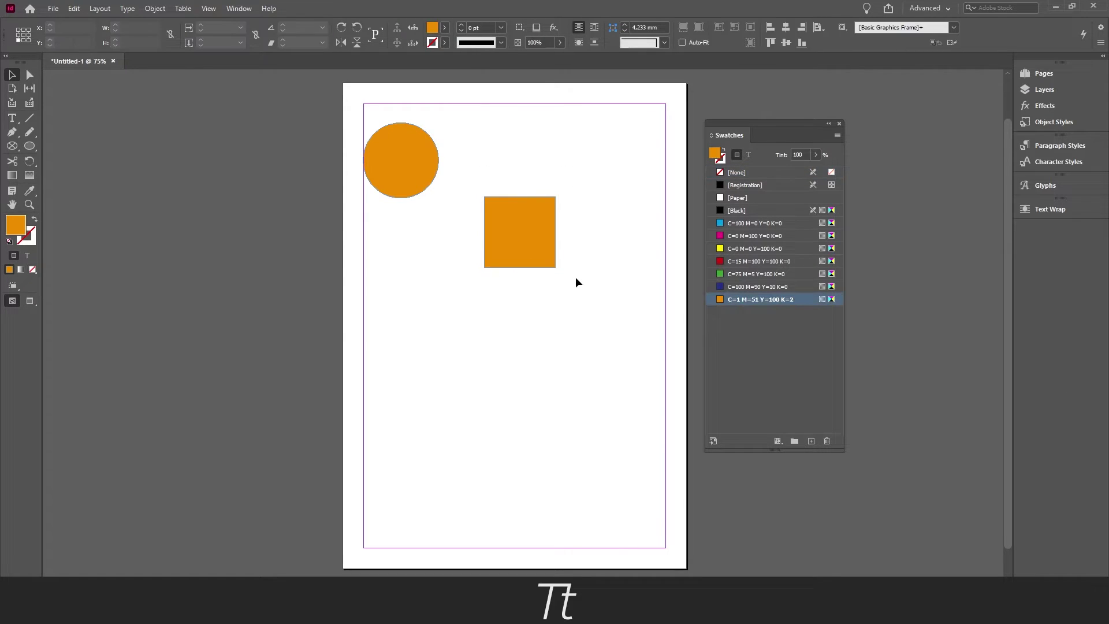
Step: Arrange copies of a small orange circle into two rows of four below the large shapes
{"action": "key", "text": "ctrl+z"}
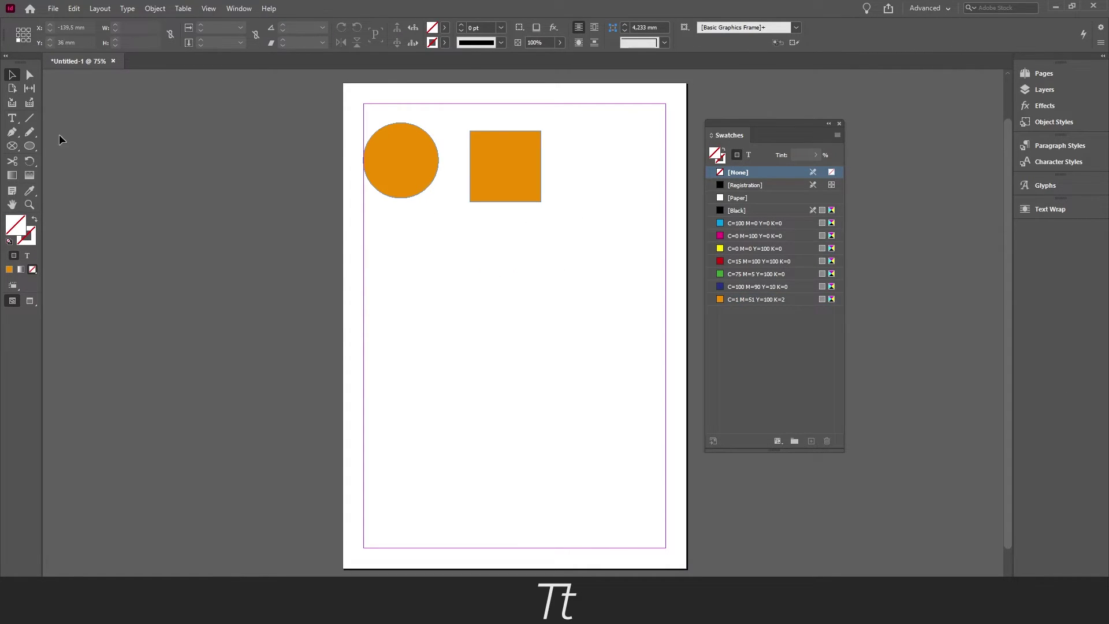
{"action": "key", "text": "ctrl+z"}
{"action": "left_click_drag", "start_coordinate": [404, 278], "coordinate": [598, 274]}
{"action": "key", "text": "ctrl+z"}
{"action": "left_click_drag", "start_coordinate": [642, 301], "coordinate": [373, 329]}
{"action": "left_click", "coordinate": [379, 230]}
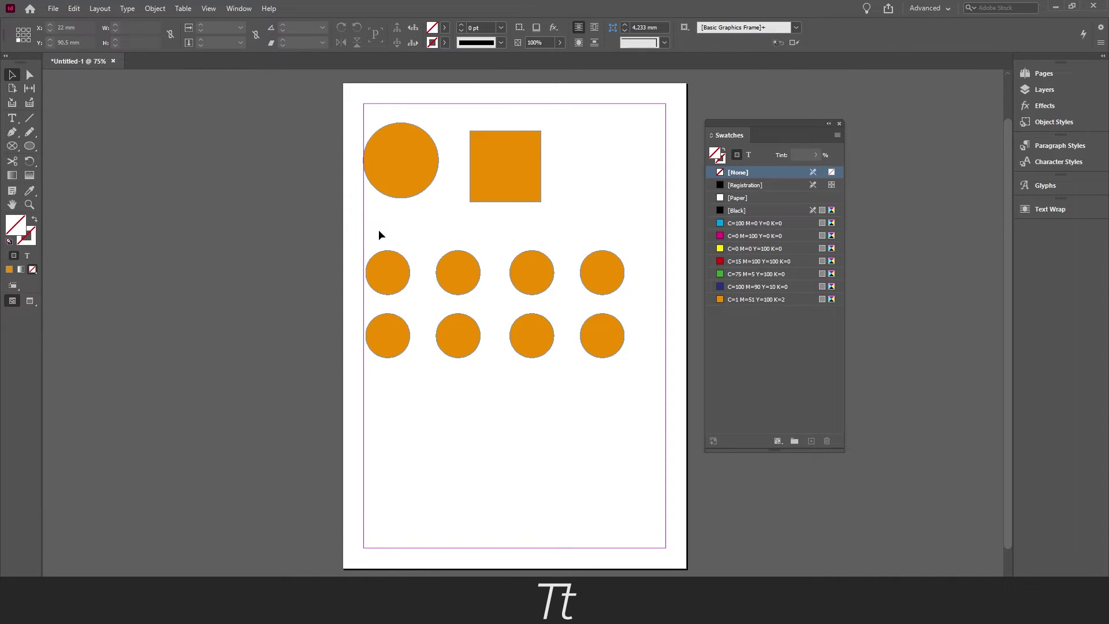
Step: Select the eight small circles, then inspect the top-left circle's fill in the Colour Picker without changes
{"action": "left_click_drag", "start_coordinate": [638, 220], "coordinate": [367, 377]}
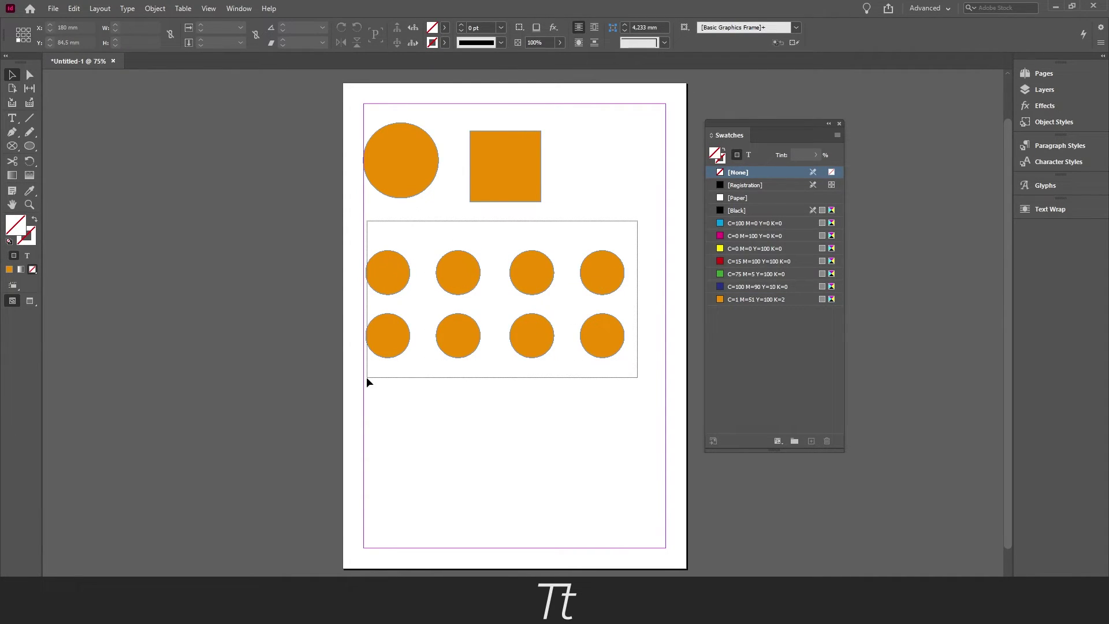
{"action": "left_click", "coordinate": [430, 358]}
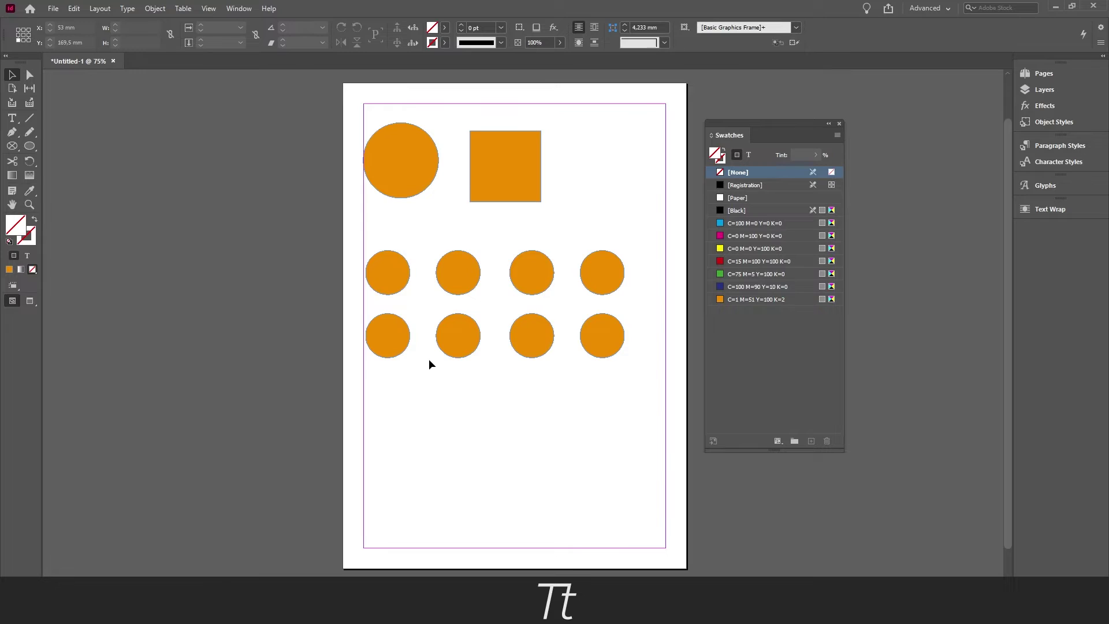
{"action": "left_click", "coordinate": [388, 261]}
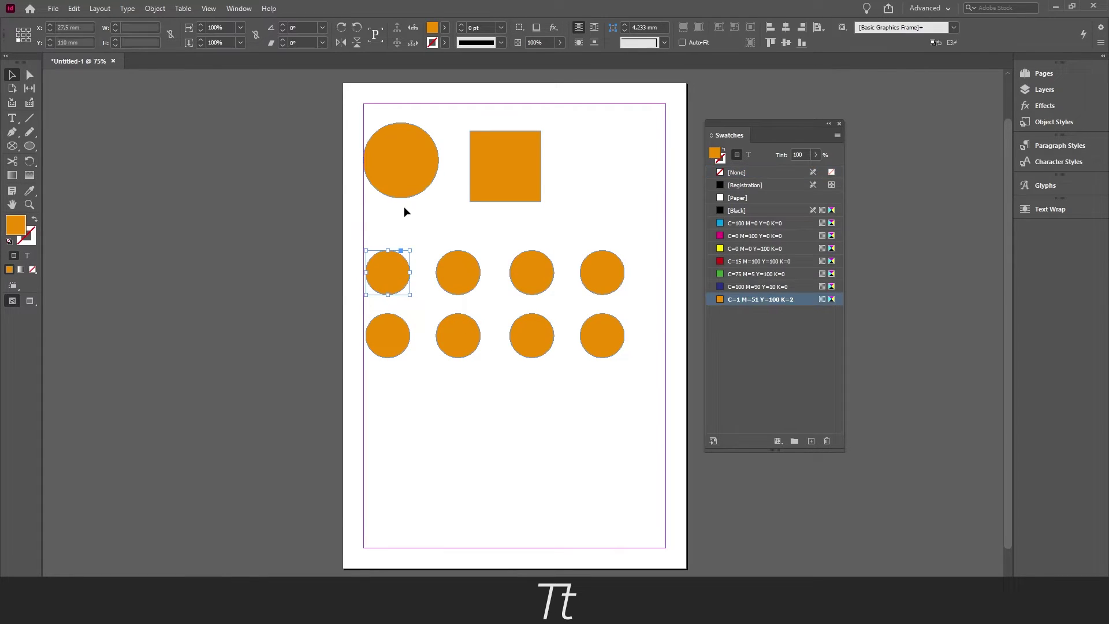
{"action": "double_click", "coordinate": [16, 225]}
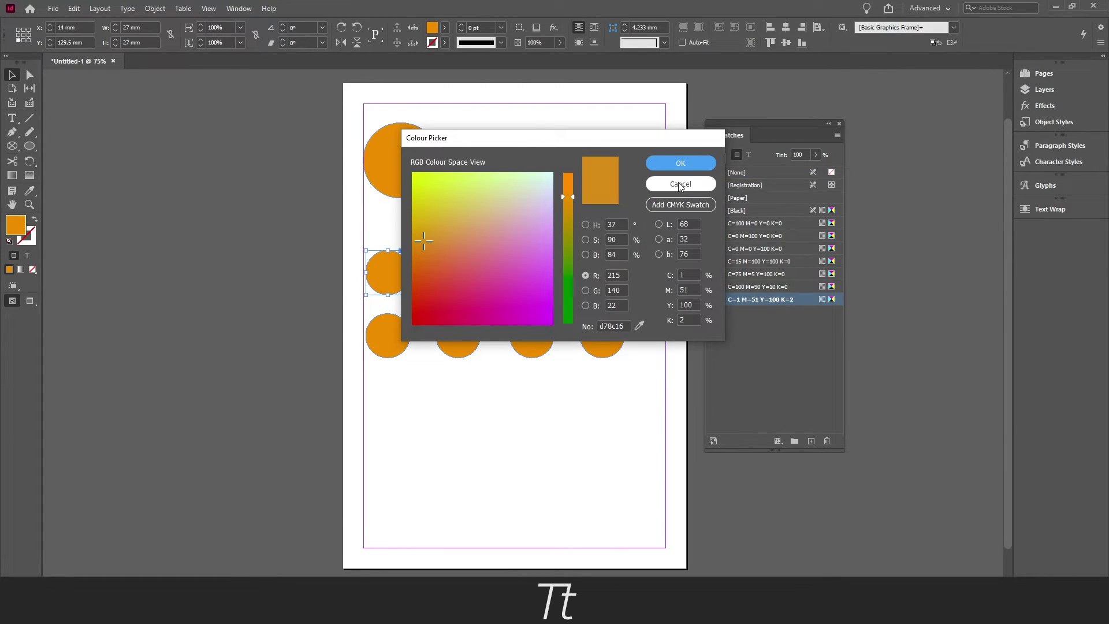
{"action": "left_click", "coordinate": [681, 185]}
{"action": "left_click", "coordinate": [506, 234]}
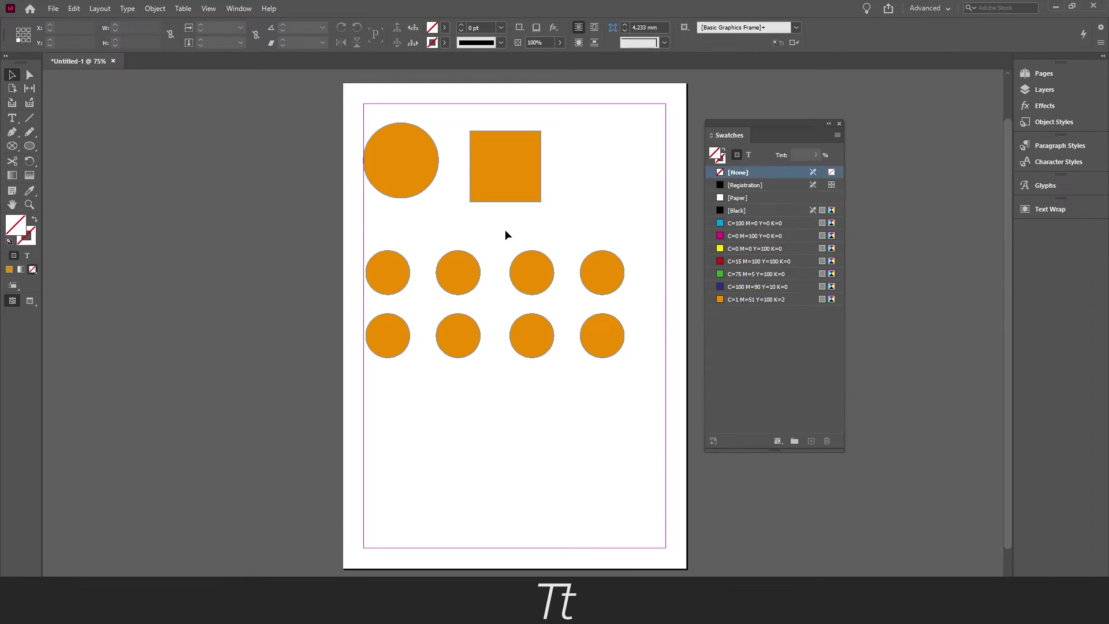
Step: In Swatch Options, raise the orange swatch's Cyan to 95, making it C=95 M=51 Y=100 K=2
{"action": "double_click", "coordinate": [775, 299]}
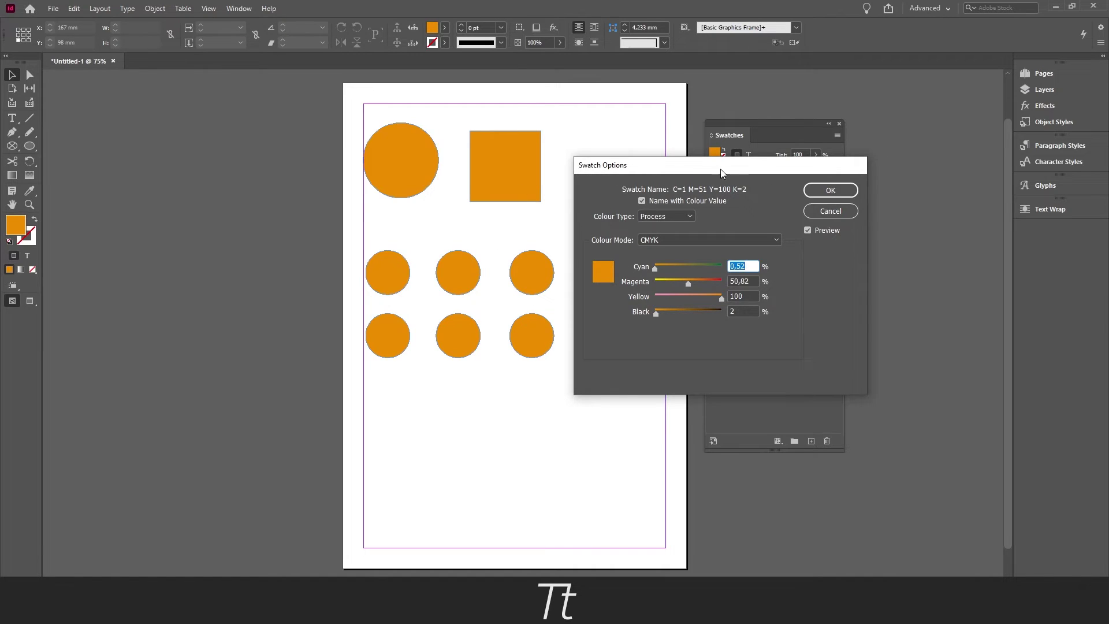
{"action": "left_click", "coordinate": [659, 269]}
{"action": "left_click_drag", "start_coordinate": [658, 268], "coordinate": [685, 268]}
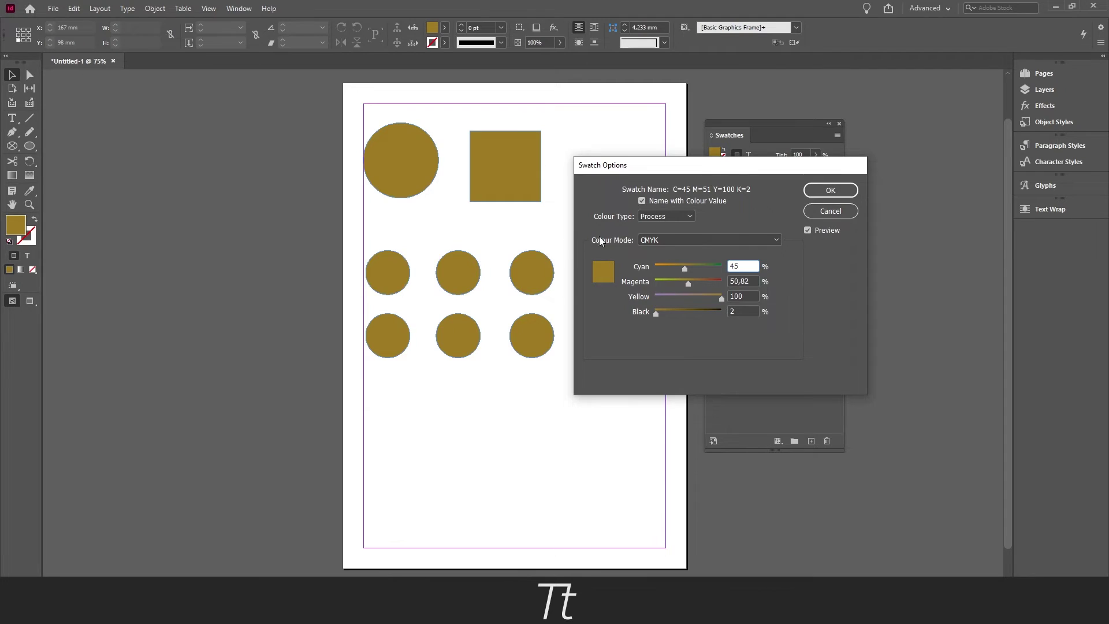
{"action": "left_click_drag", "start_coordinate": [635, 166], "coordinate": [687, 137]}
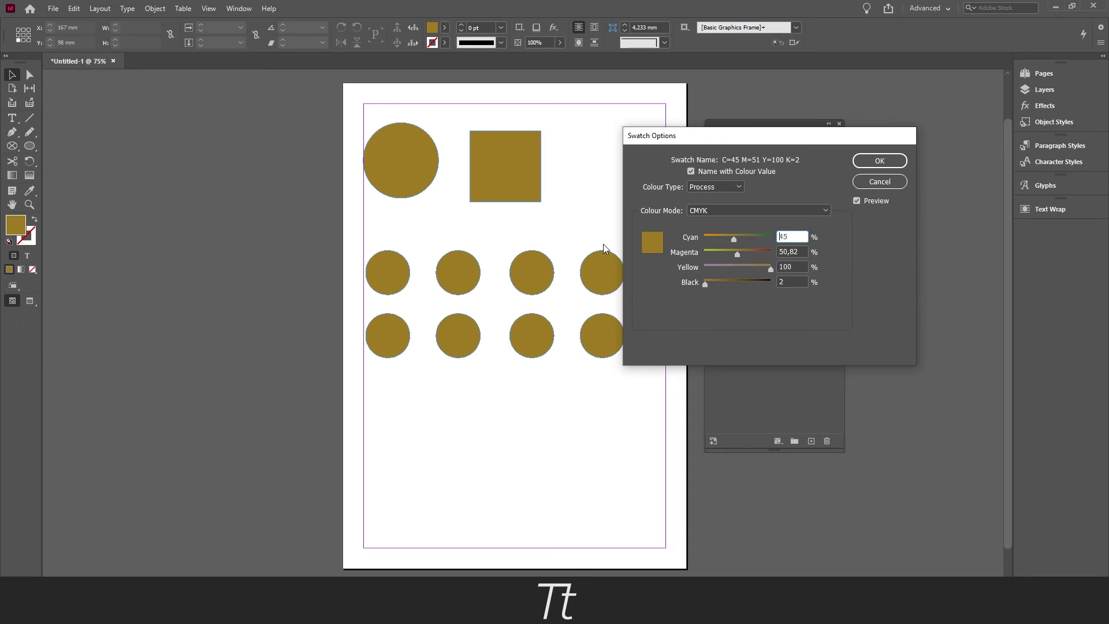
{"action": "left_click_drag", "start_coordinate": [733, 238], "coordinate": [768, 237]}
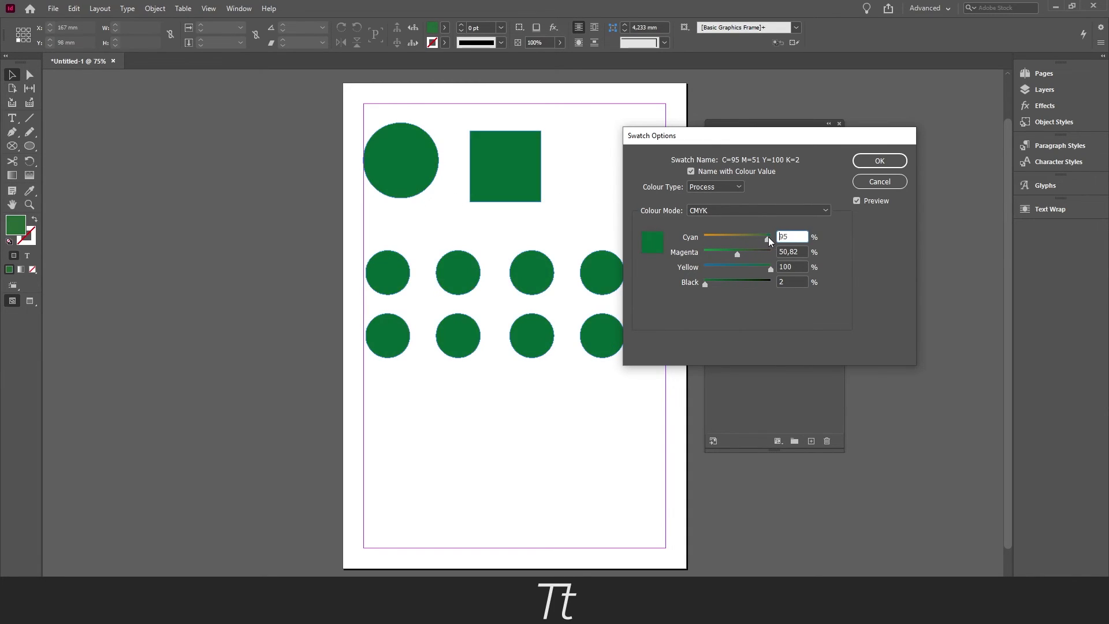
{"action": "left_click", "coordinate": [876, 161]}
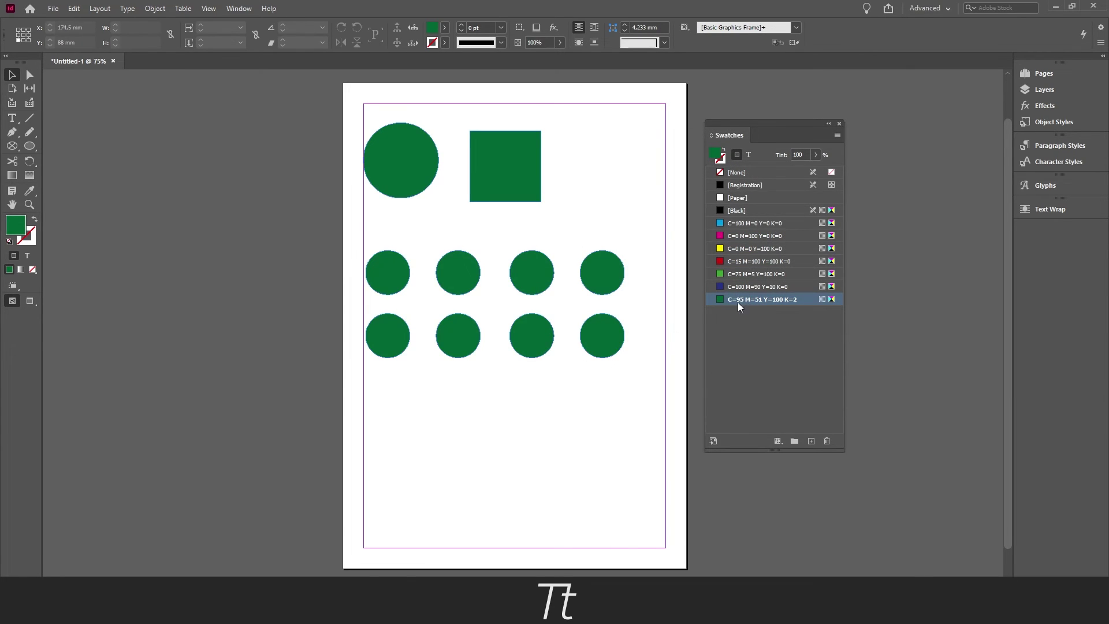
{"action": "left_click_drag", "start_coordinate": [726, 295], "coordinate": [614, 333]}
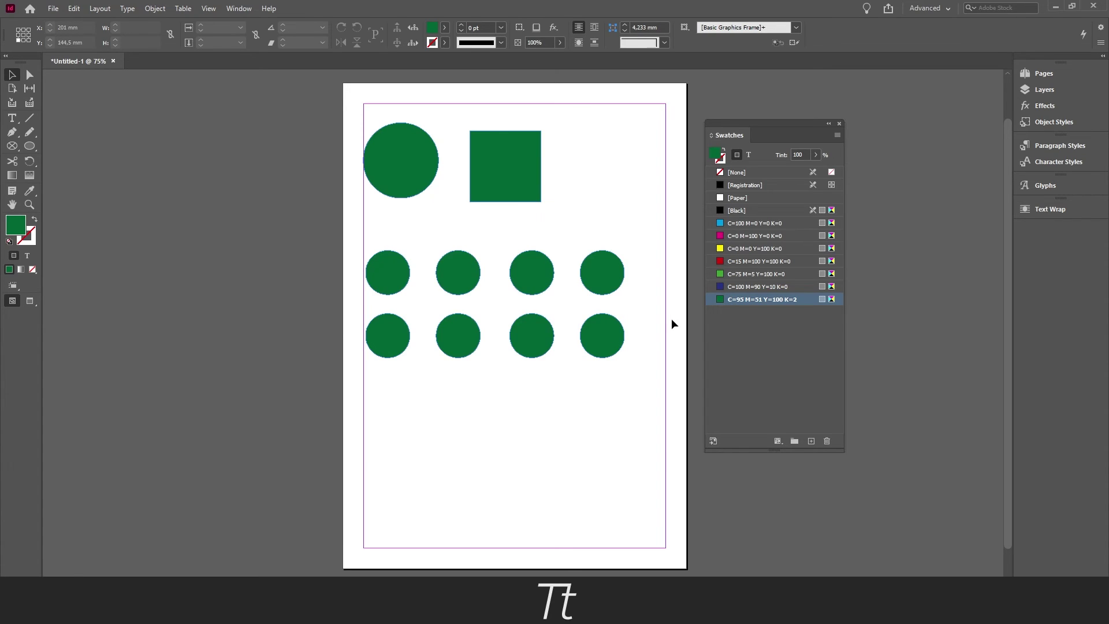